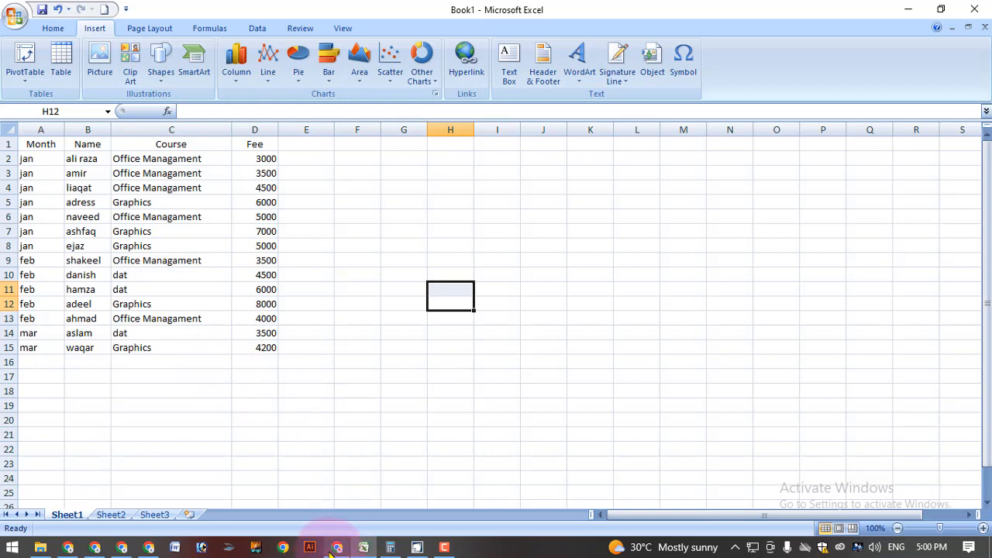
# Switch to Chrome and look through the Learn With Anjum YouTube channel's home page and its course playlists.
pyautogui.moveTo(337, 549)
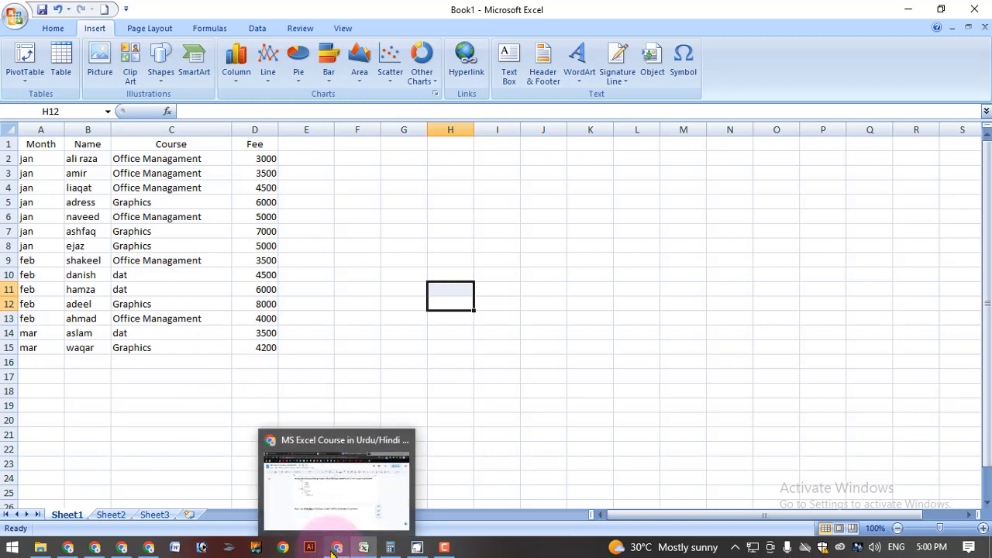
pyautogui.click(348, 497)
pyautogui.click(221, 13)
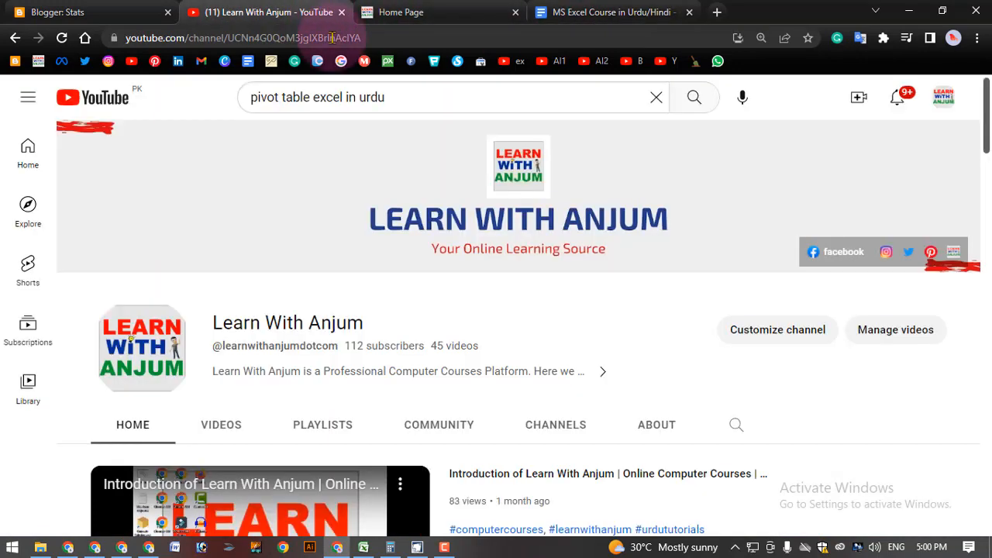
pyautogui.scroll(-1, 645, 223)
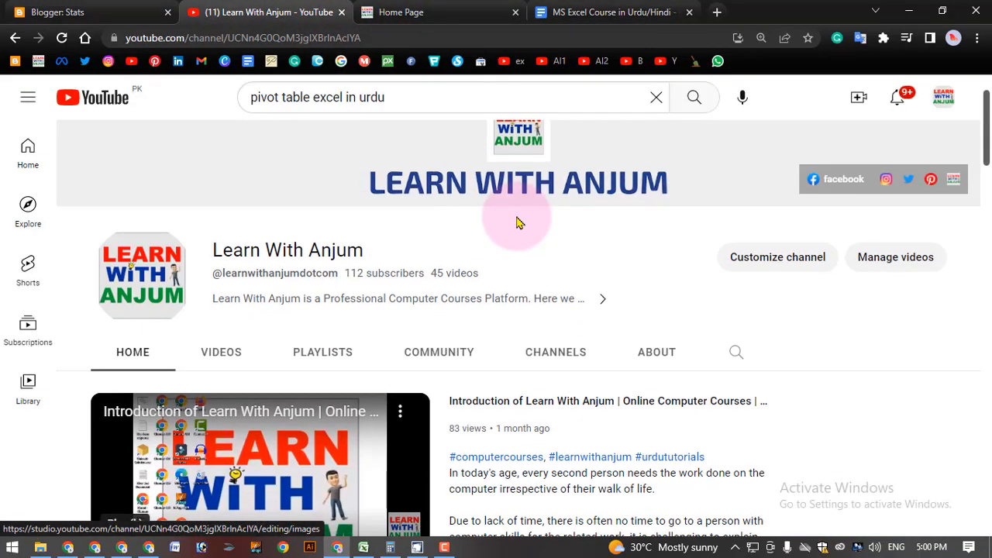
pyautogui.scroll(1, 629, 202)
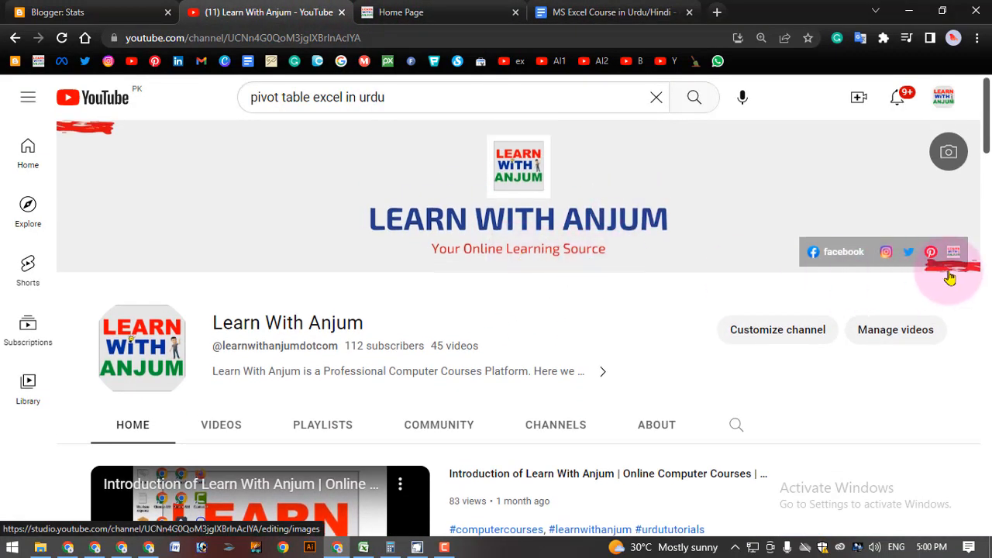
pyautogui.scroll(-1, 310, 348)
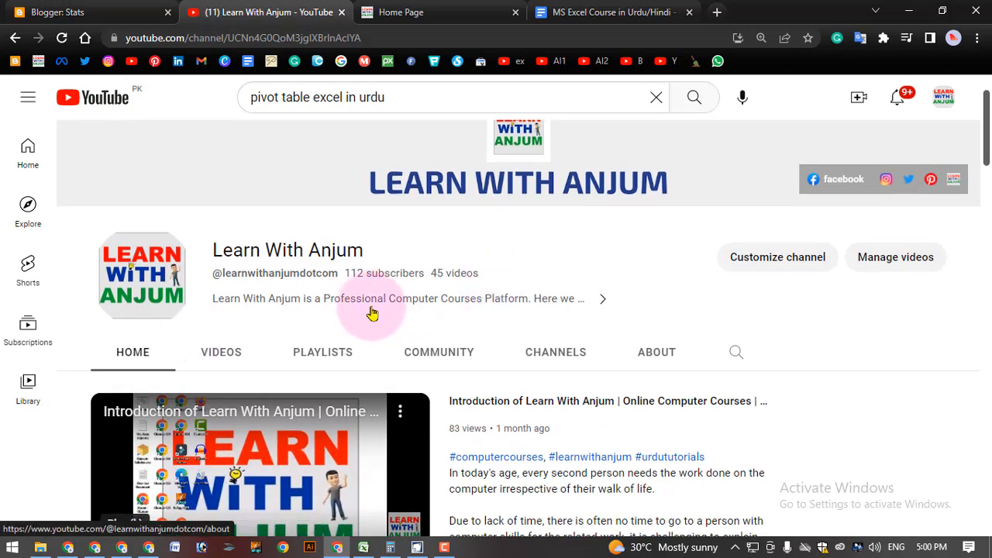
pyautogui.scroll(-2, 380, 319)
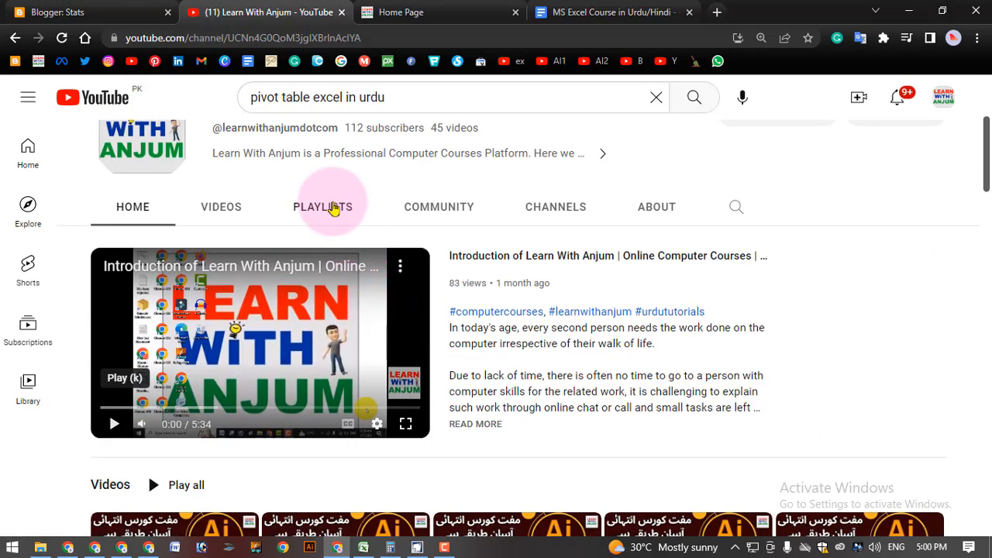
pyautogui.scroll(-7, 333, 208)
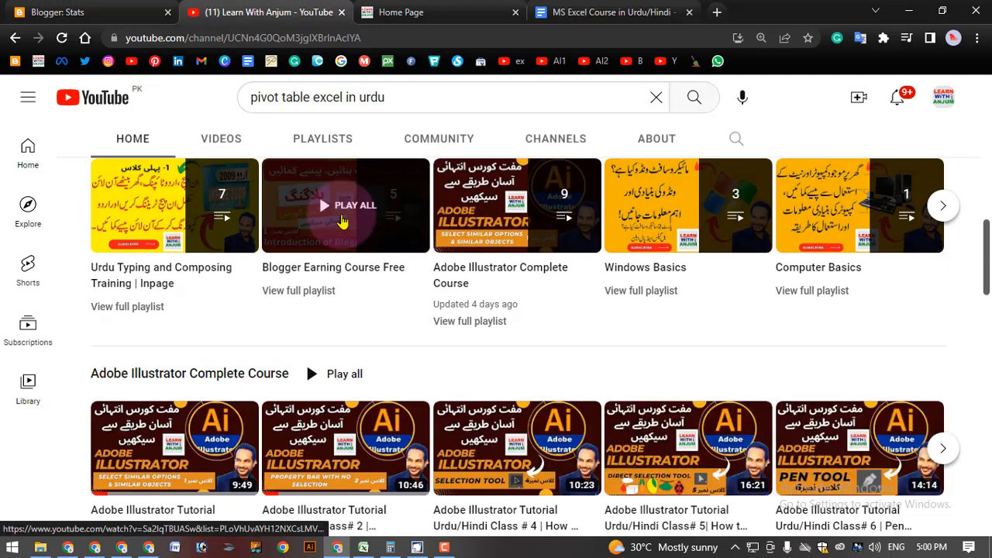
pyautogui.click(945, 207)
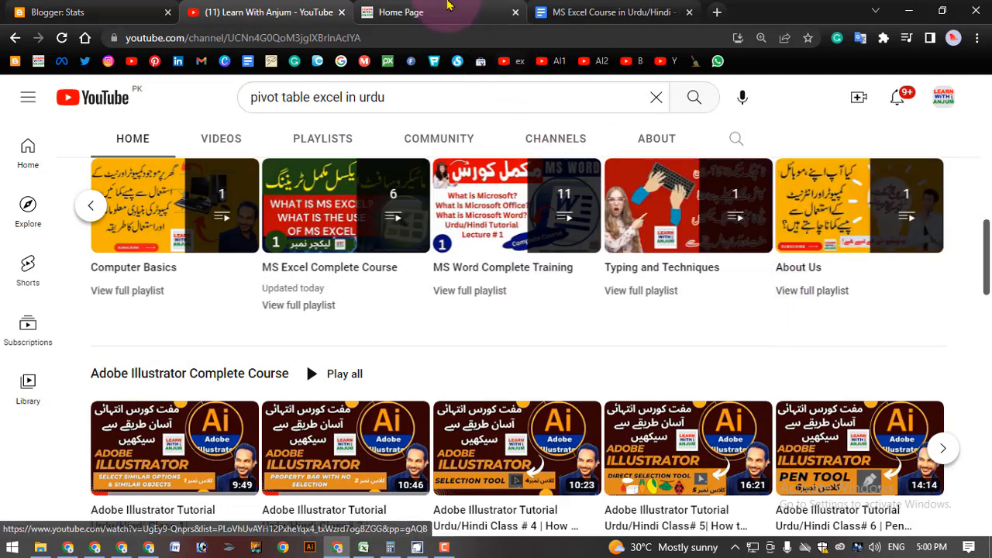
# Look over the learnwithanjum.com home page, including its course categories and recent lectures.
pyautogui.click(399, 12)
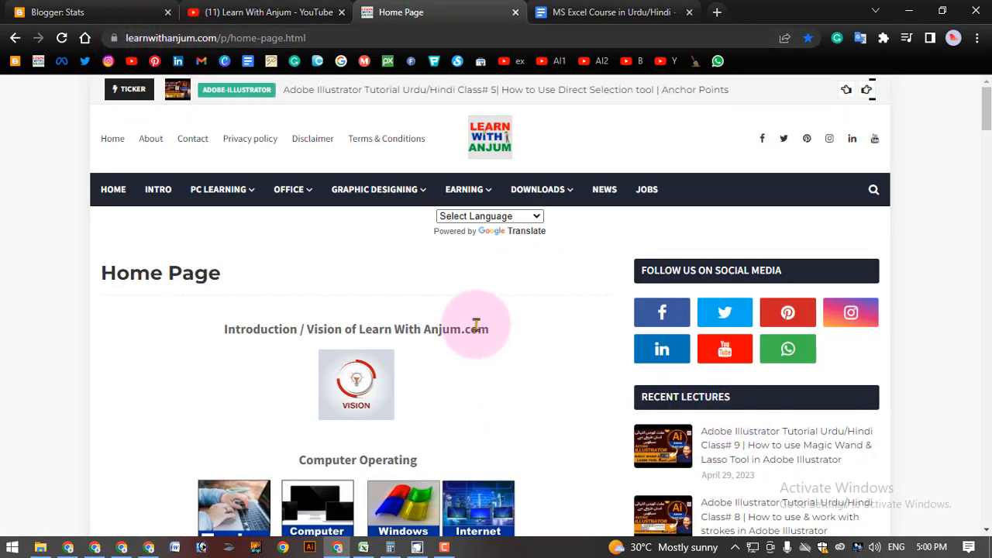
pyautogui.scroll(-2, 476, 330)
pyautogui.scroll(-4, 477, 329)
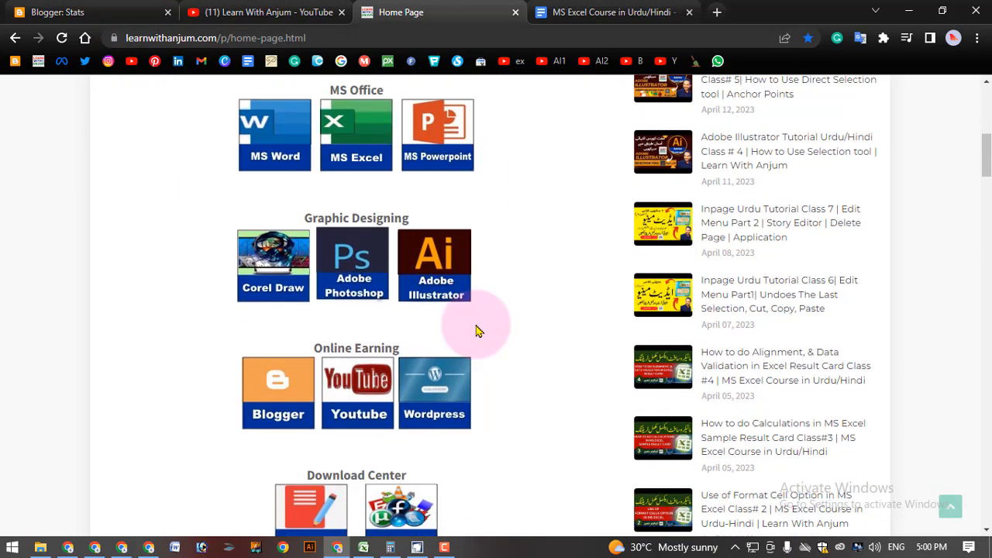
pyautogui.scroll(3, 477, 329)
pyautogui.scroll(1, 477, 329)
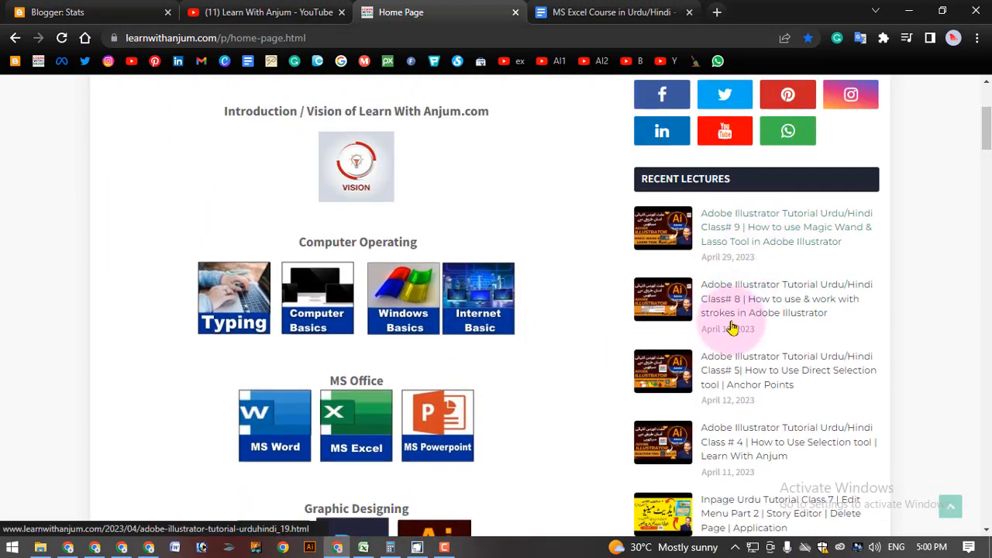
pyautogui.scroll(3, 516, 345)
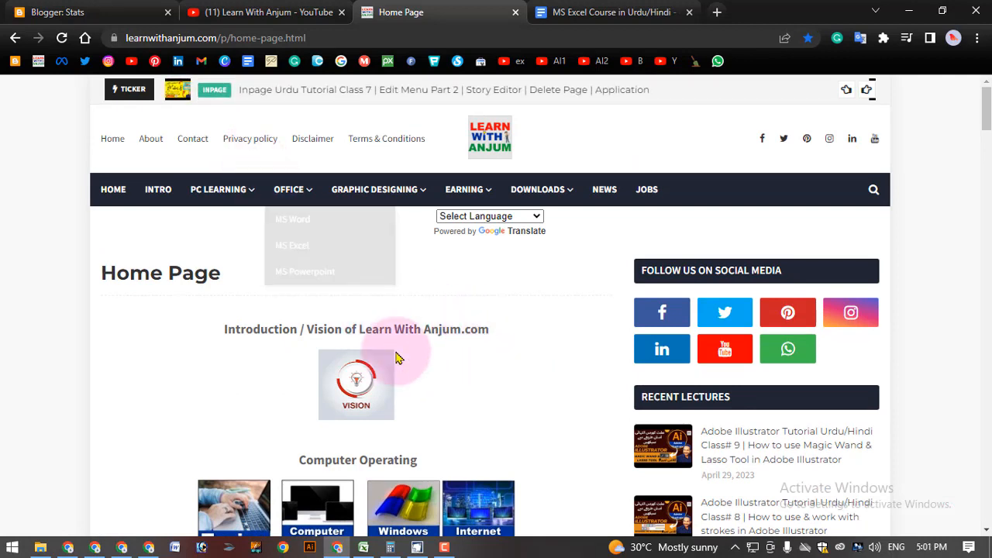
# Switch to Excel and create a PivotTable on a new worksheet from the range A1:D15 of Sheet1.
pyautogui.click(362, 547)
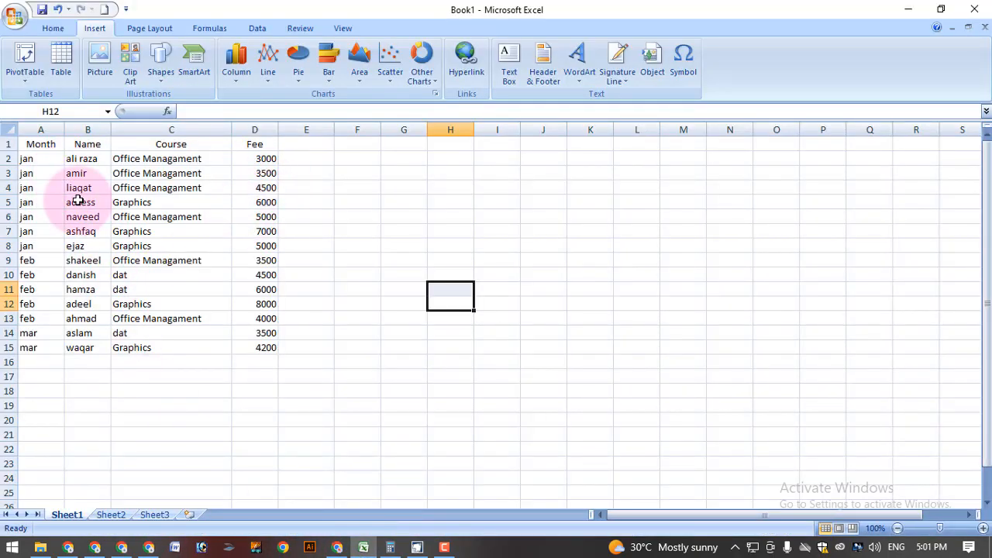
pyautogui.moveTo(268, 348); pyautogui.dragTo(18, 143)
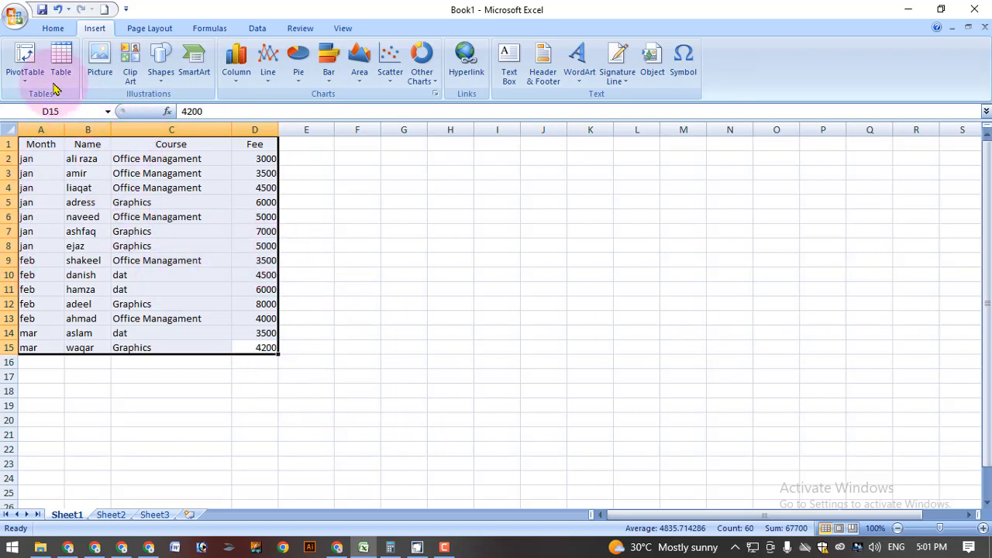
pyautogui.click(25, 58)
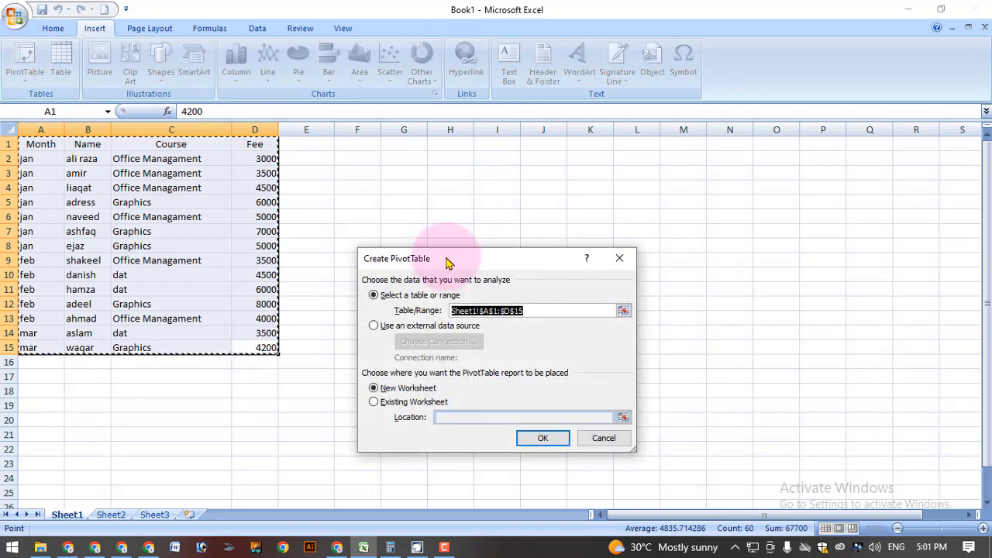
pyautogui.moveTo(450, 259); pyautogui.dragTo(436, 179)
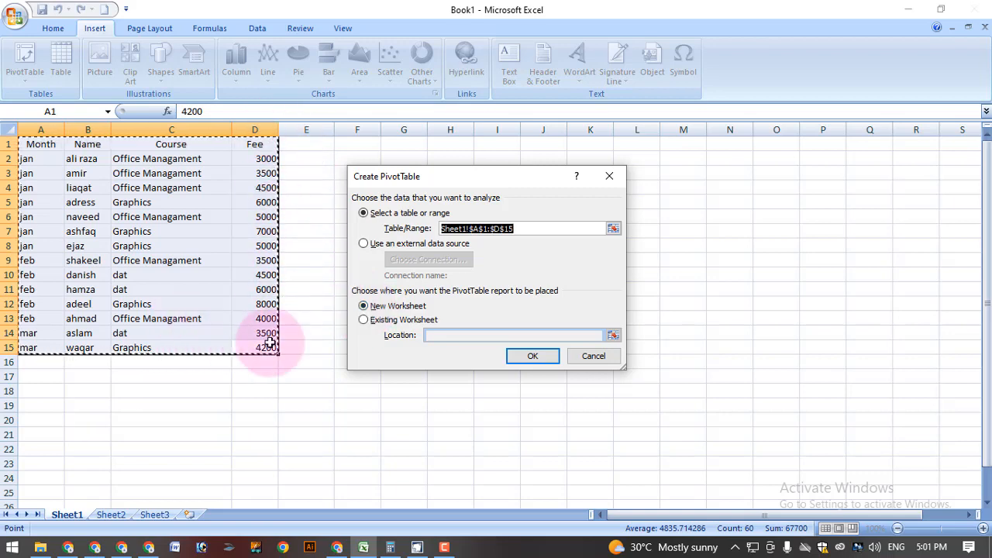
pyautogui.click(515, 358)
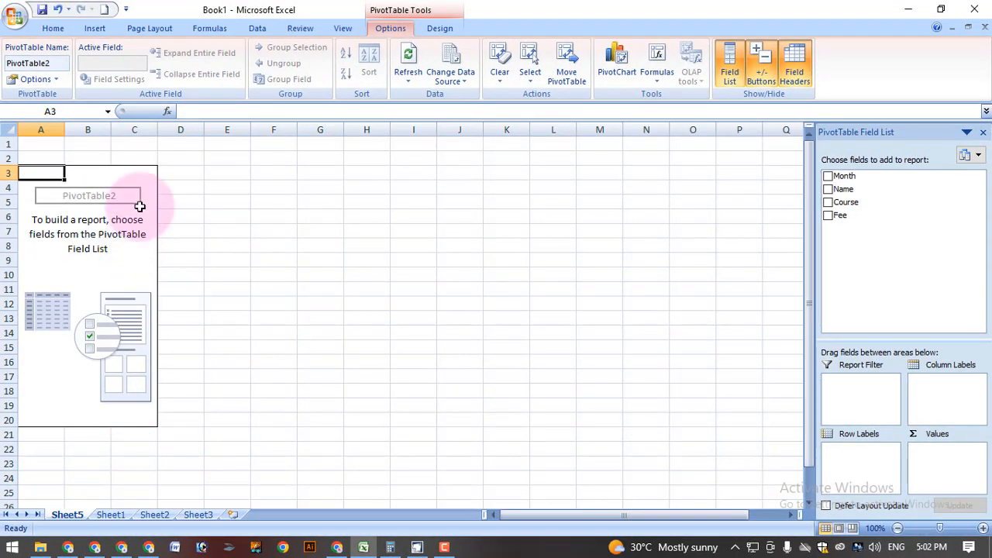
# Check how the field list responds to selecting outside and inside the empty PivotTable, and compare its fields with Sheet1's headings.
pyautogui.click(240, 208)
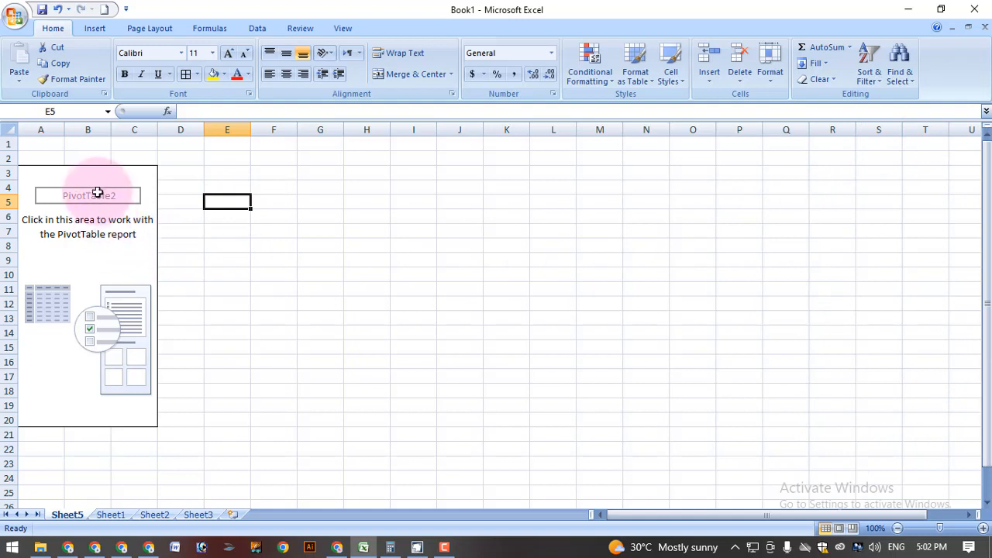
pyautogui.click(107, 236)
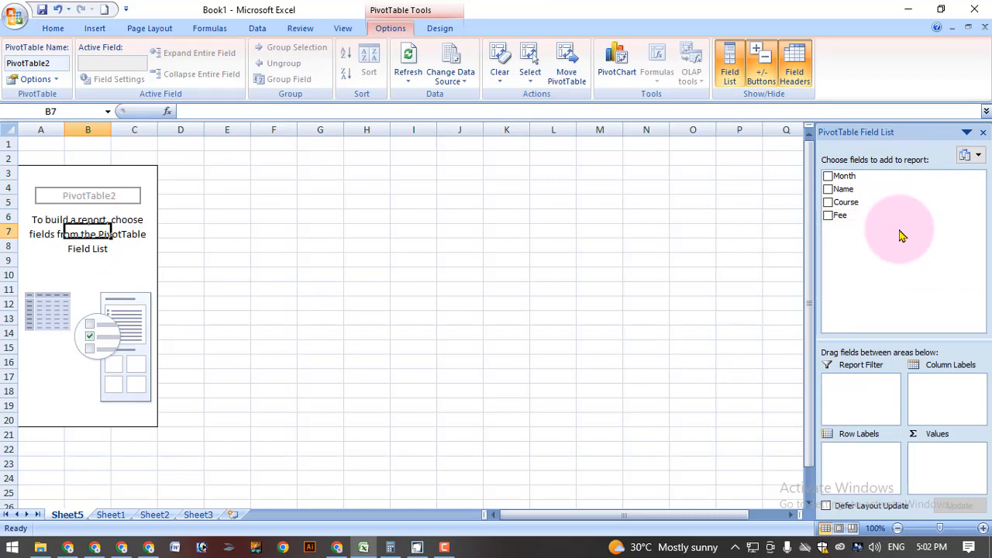
pyautogui.click(109, 516)
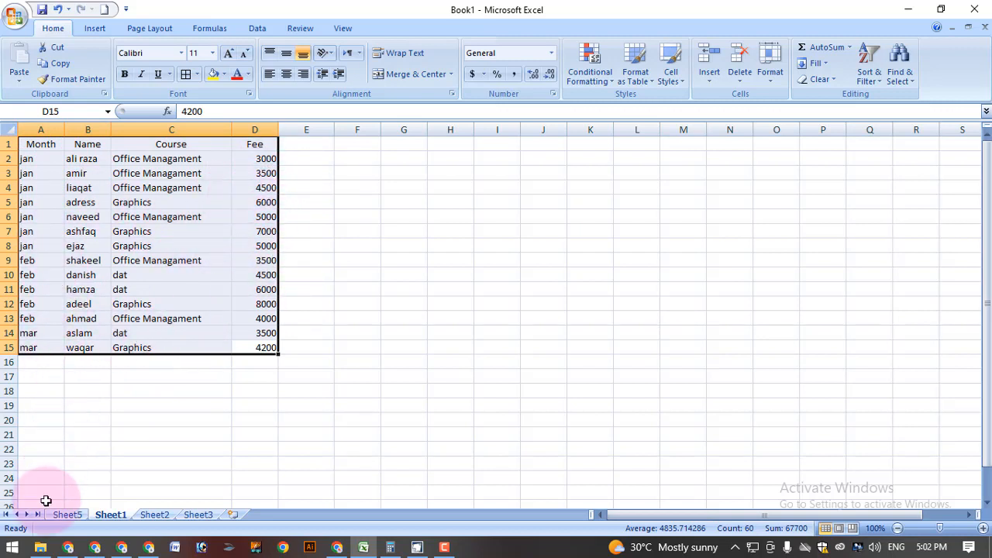
pyautogui.click(66, 514)
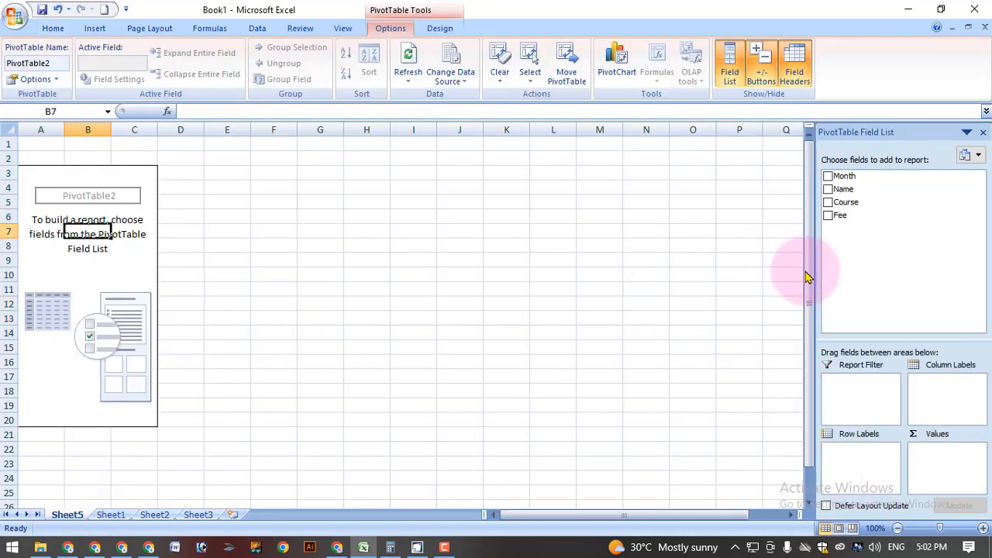
# Add the Month, Name, Course and Fee fields to the PivotTable report.
pyautogui.click(828, 176)
pyautogui.click(828, 190)
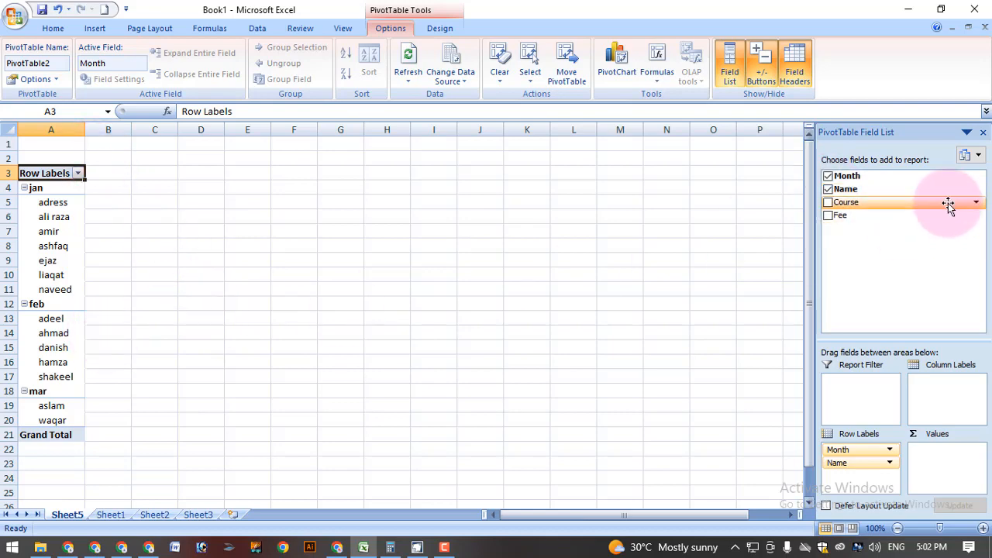
pyautogui.click(827, 203)
pyautogui.click(827, 215)
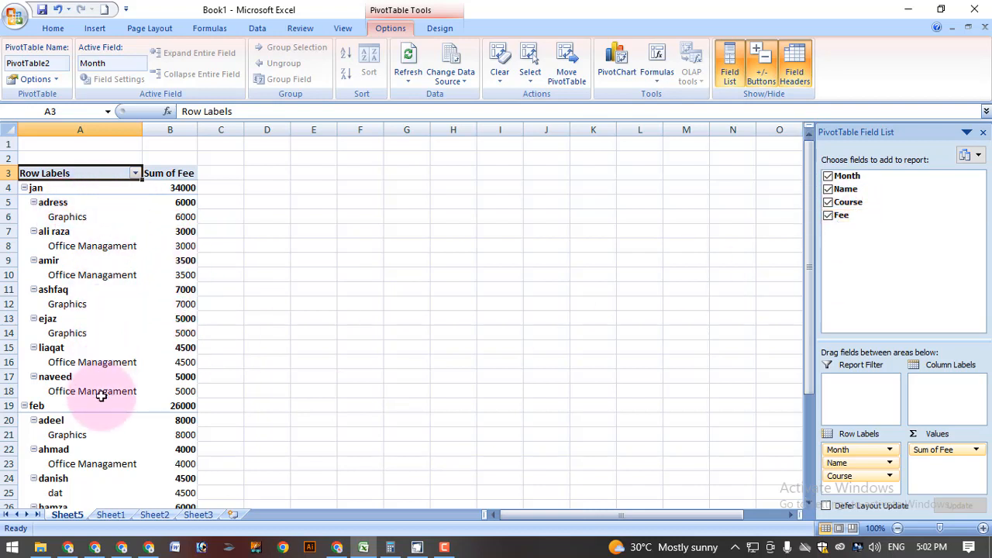
# Remove the Fee, Course, Name and Month fields from the PivotTable report.
pyautogui.click(828, 215)
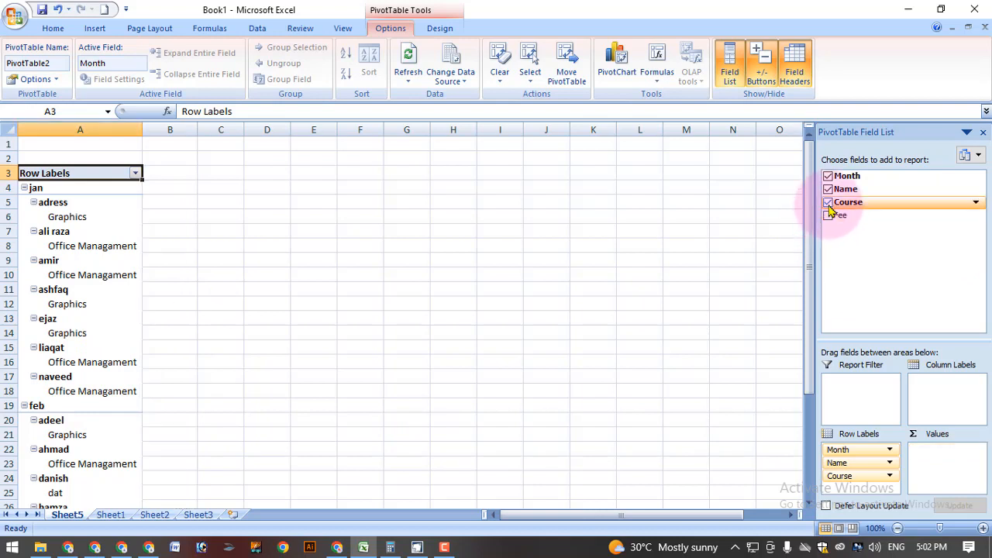
pyautogui.click(845, 201)
pyautogui.click(846, 189)
pyautogui.click(852, 177)
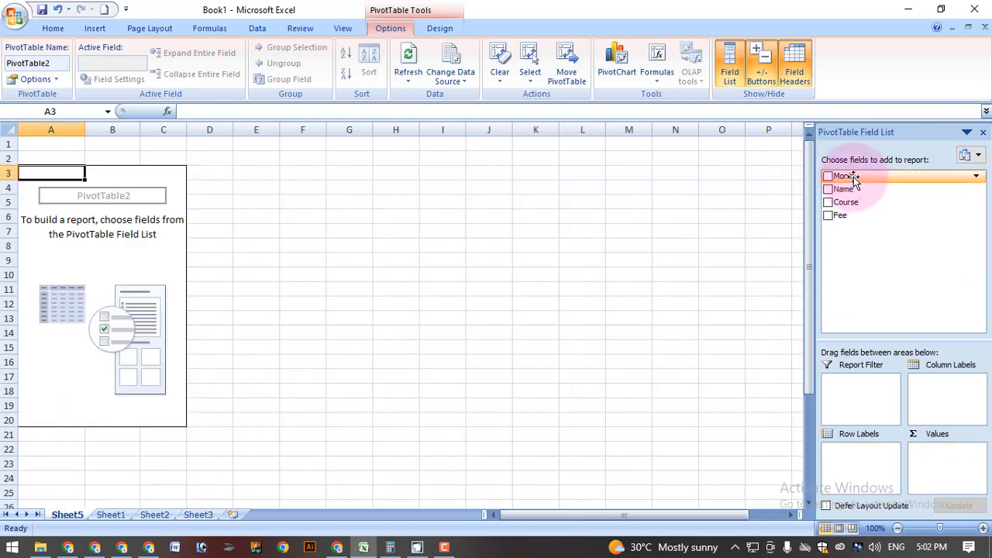
# Place the Month, Name and Course fields, in that order, in the PivotTable's row labels.
pyautogui.moveTo(855, 191); pyautogui.dragTo(853, 457)
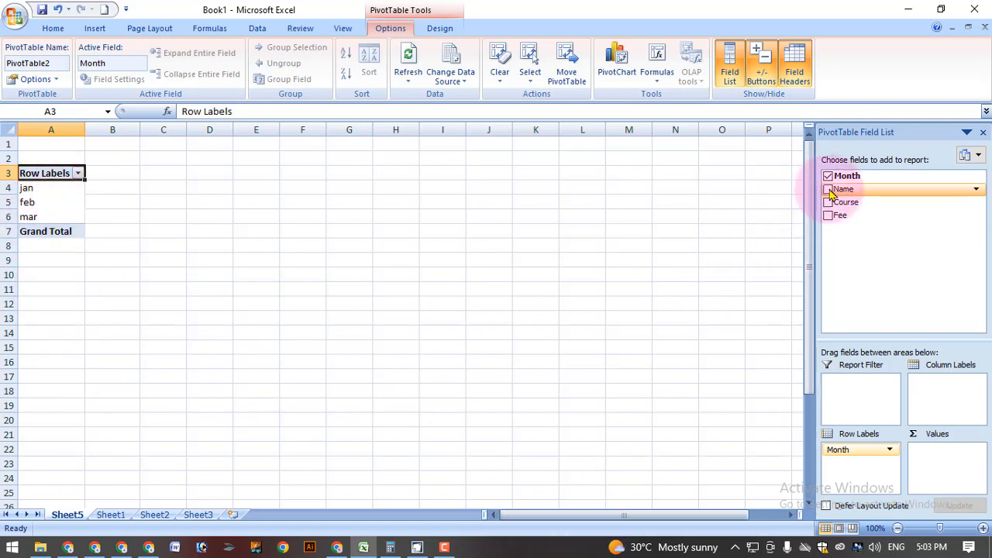
pyautogui.moveTo(832, 194); pyautogui.dragTo(864, 482)
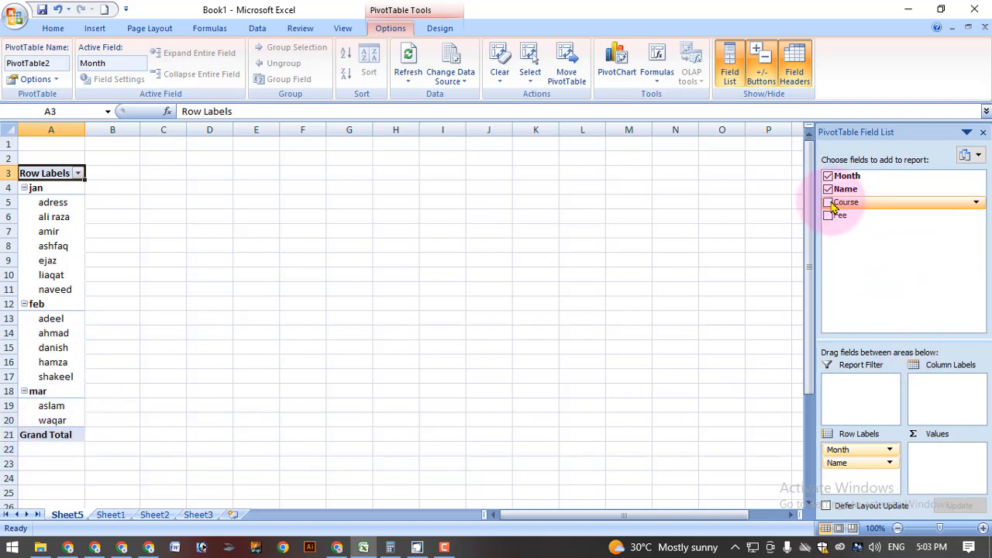
pyautogui.moveTo(830, 212); pyautogui.dragTo(953, 393)
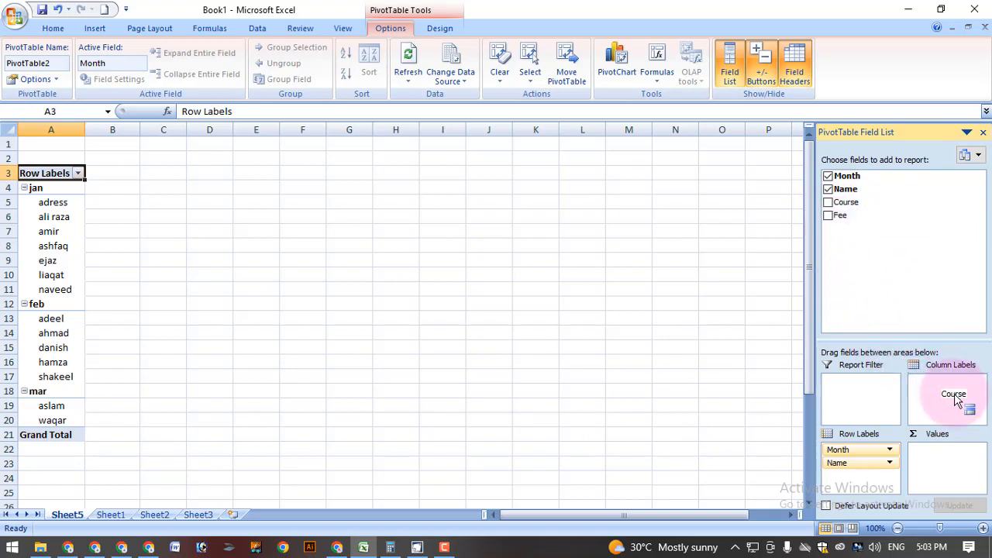
pyautogui.moveTo(953, 393); pyautogui.dragTo(884, 481)
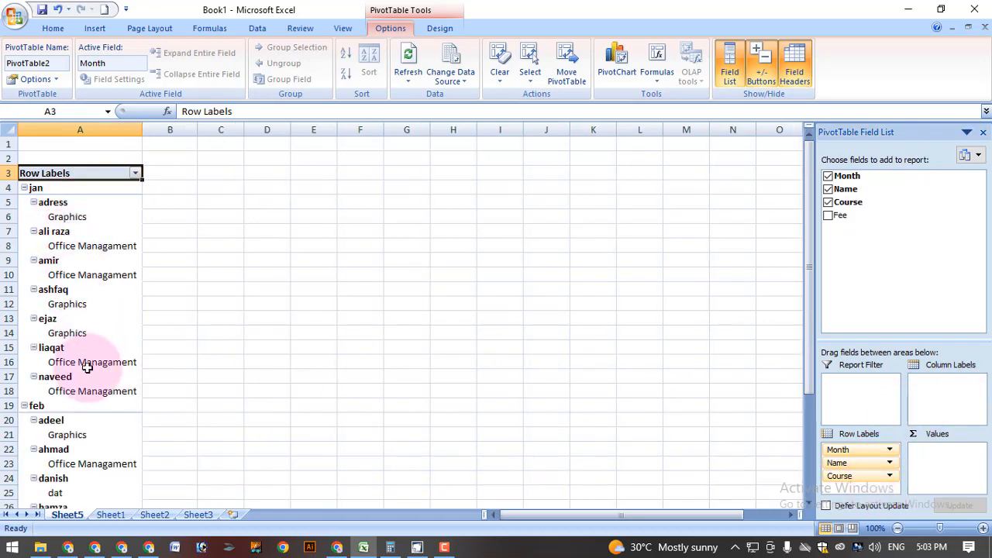
# Move the Course field to the column labels and widen the Graphics and Office Managament columns.
pyautogui.moveTo(837, 479); pyautogui.dragTo(939, 388)
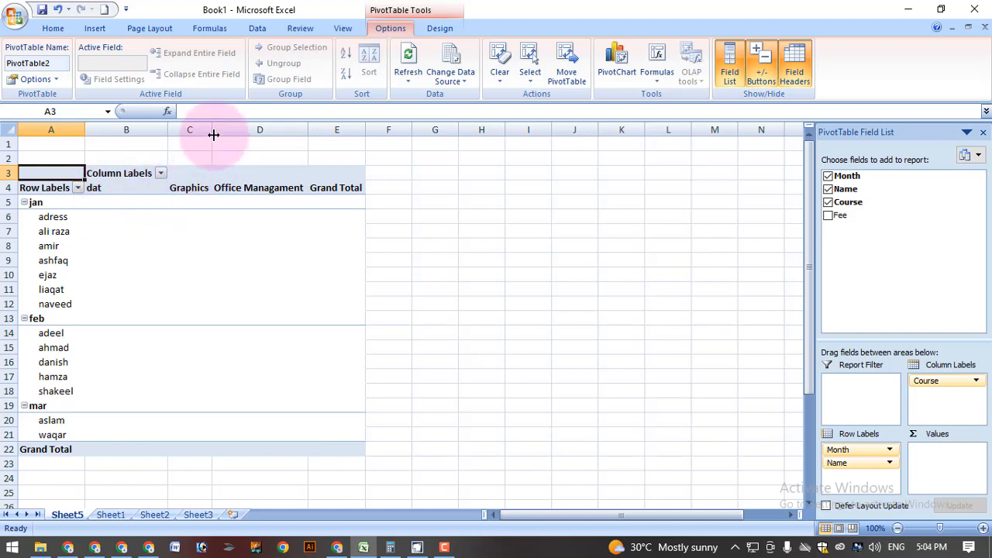
pyautogui.moveTo(213, 135); pyautogui.dragTo(259, 133)
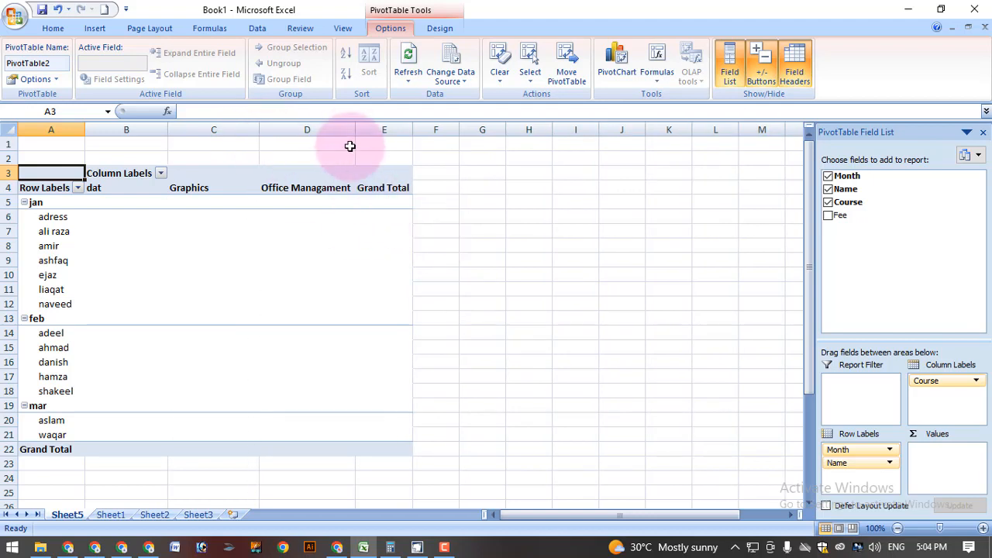
pyautogui.moveTo(354, 137); pyautogui.dragTo(390, 133)
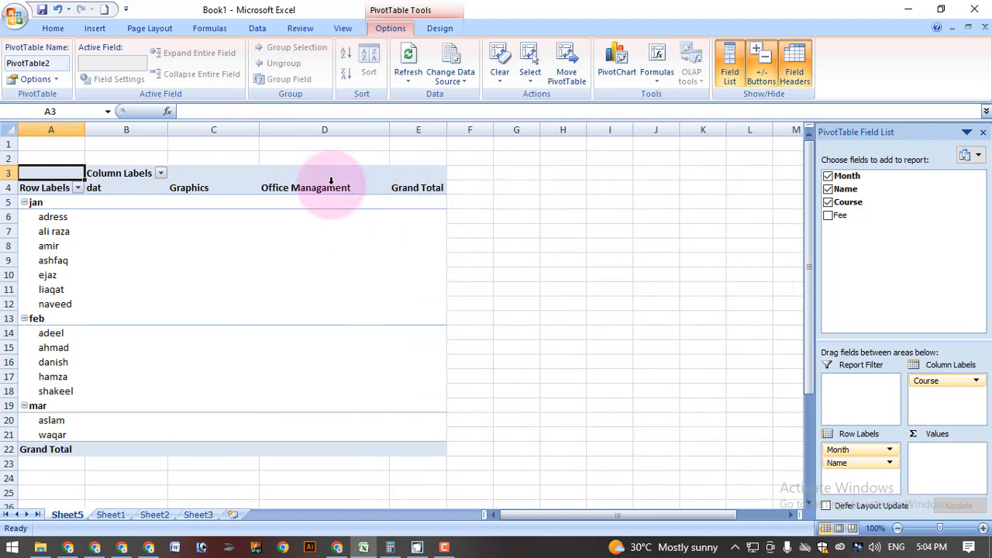
pyautogui.click(423, 181)
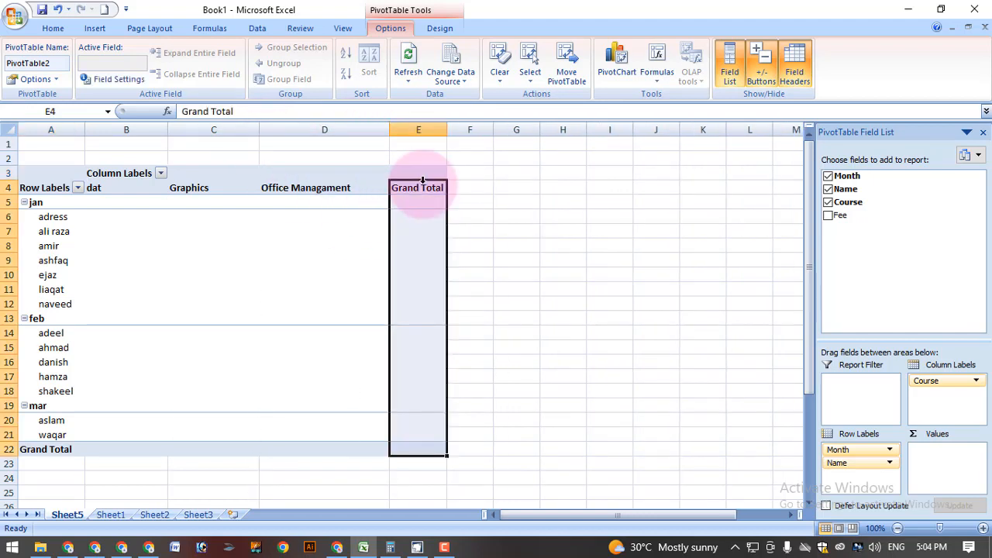
# Filter the column labels to exclude the dat course, keeping Graphics and Office Managament.
pyautogui.click(160, 173)
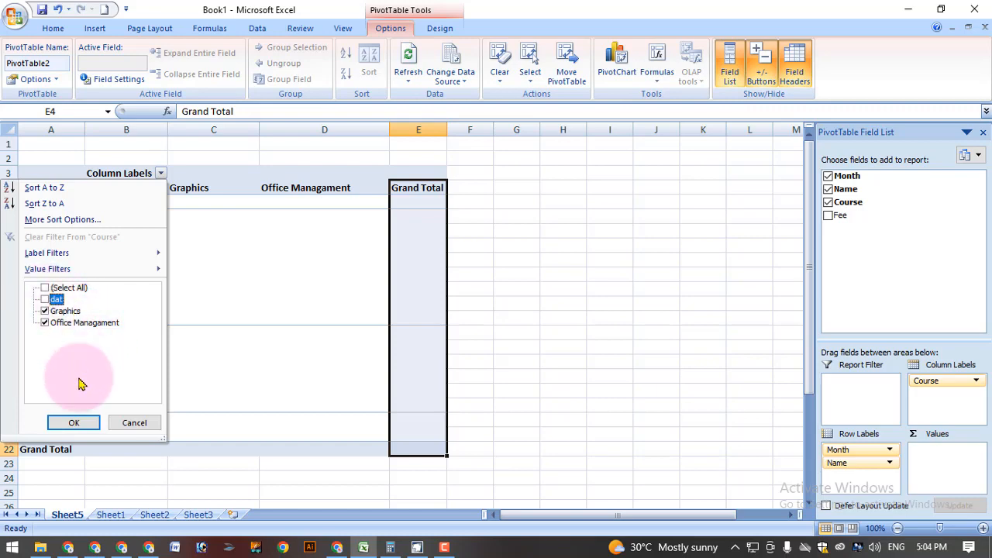
pyautogui.click(70, 418)
pyautogui.click(239, 192)
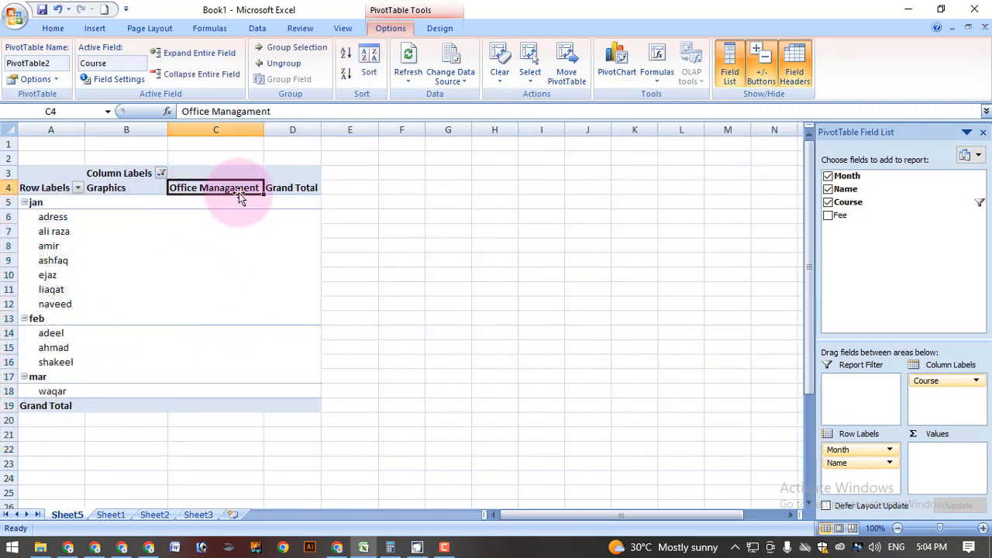
# Include the dat course in the column labels again and add the Fee field to the PivotTable's values as a sum.
pyautogui.click(299, 184)
pyautogui.click(197, 196)
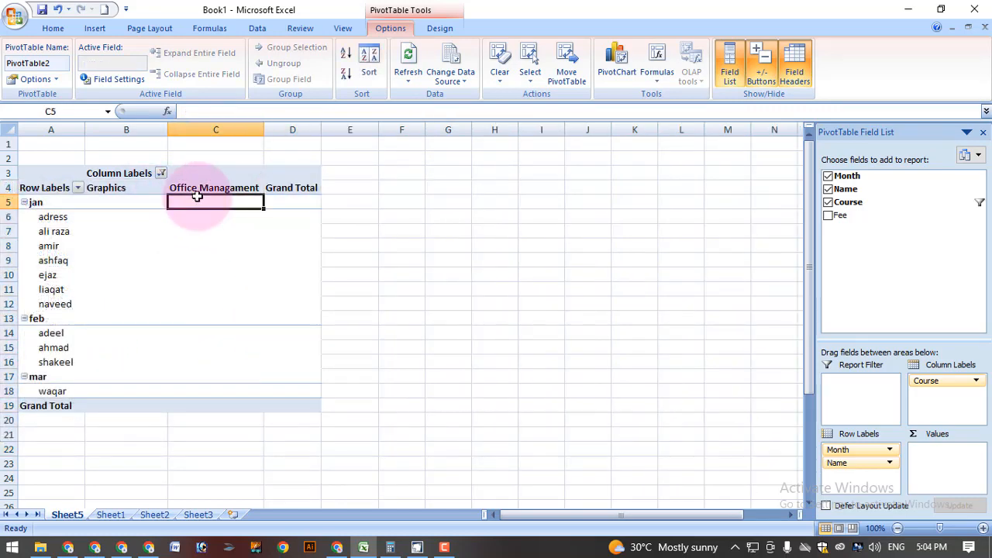
pyautogui.click(161, 174)
pyautogui.click(45, 300)
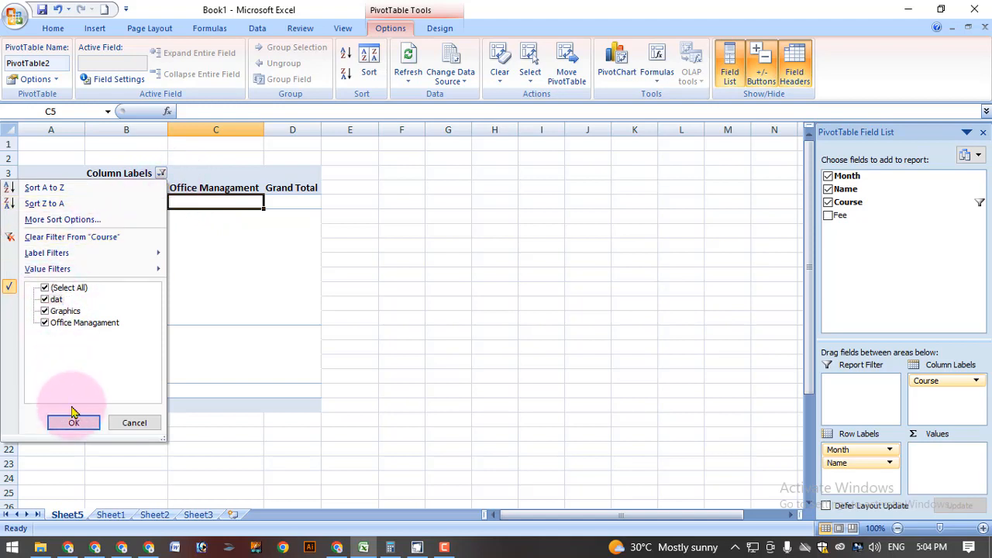
pyautogui.click(74, 423)
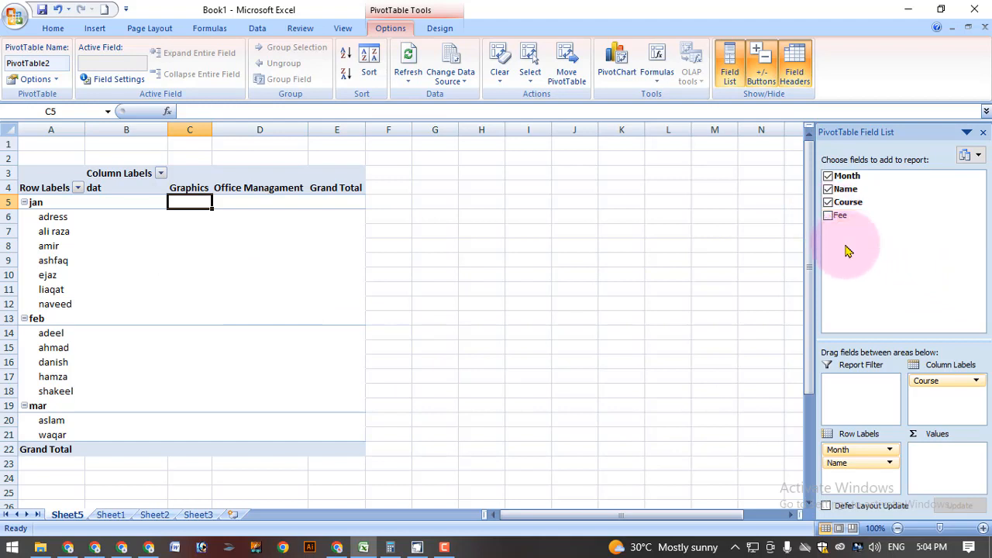
pyautogui.moveTo(829, 220); pyautogui.dragTo(934, 460)
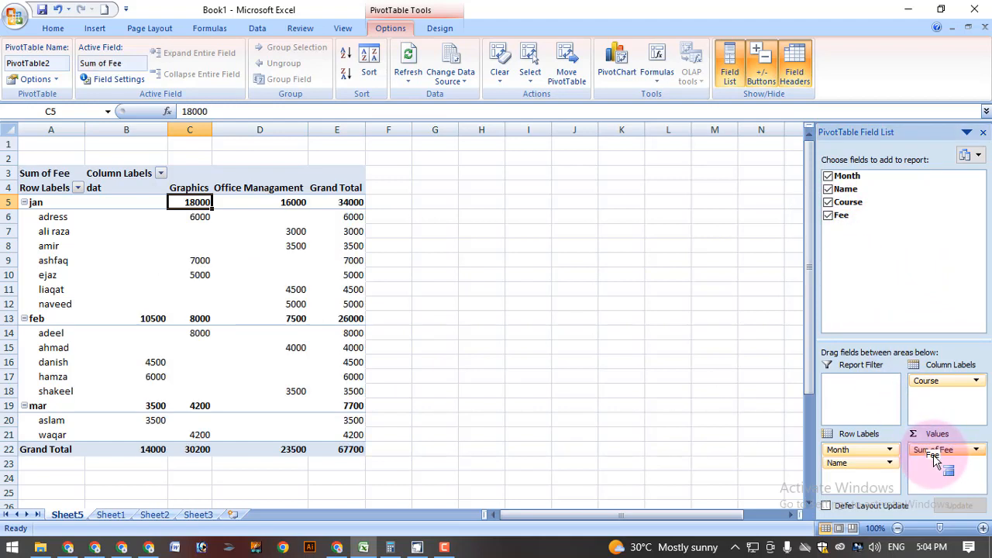
pyautogui.click(290, 287)
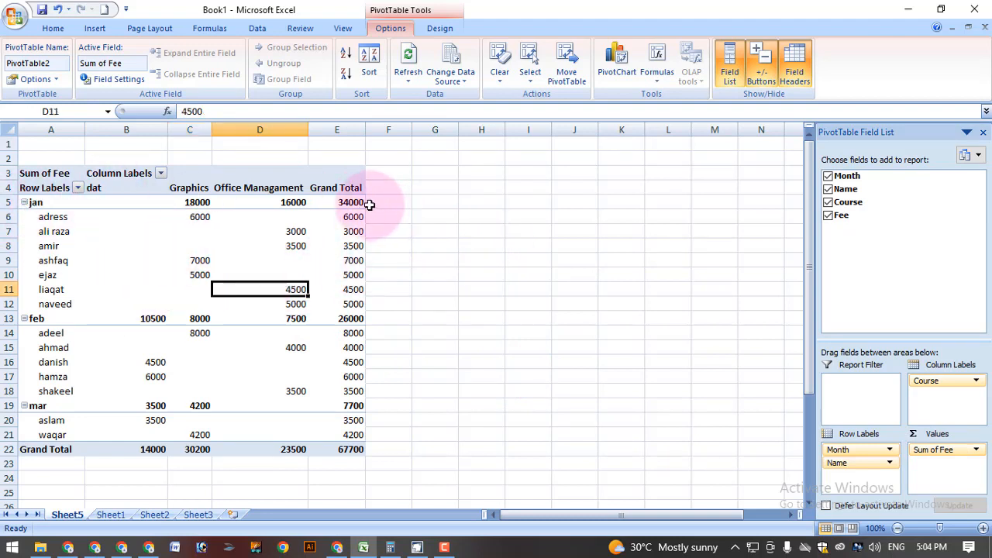
# Apply borders to all cells of the PivotTable body, A5:E22, from the jan row through the Grand Total row.
pyautogui.moveTo(358, 203); pyautogui.dragTo(53, 455)
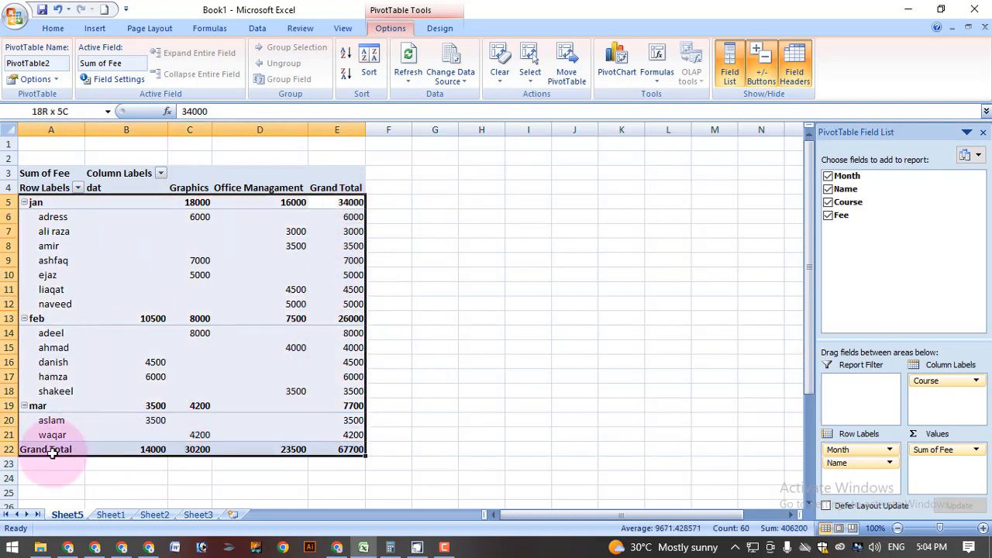
pyautogui.click(52, 28)
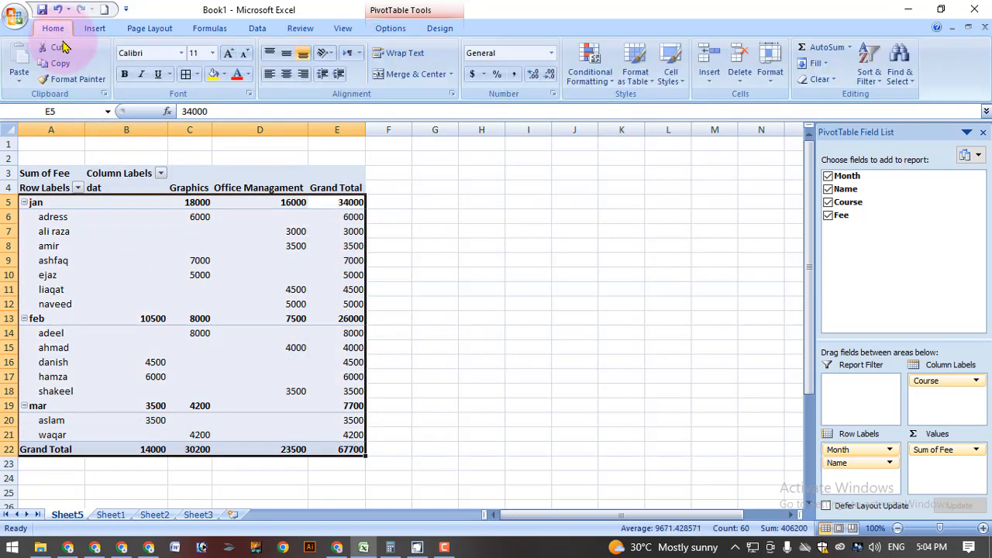
pyautogui.click(185, 76)
pyautogui.click(385, 288)
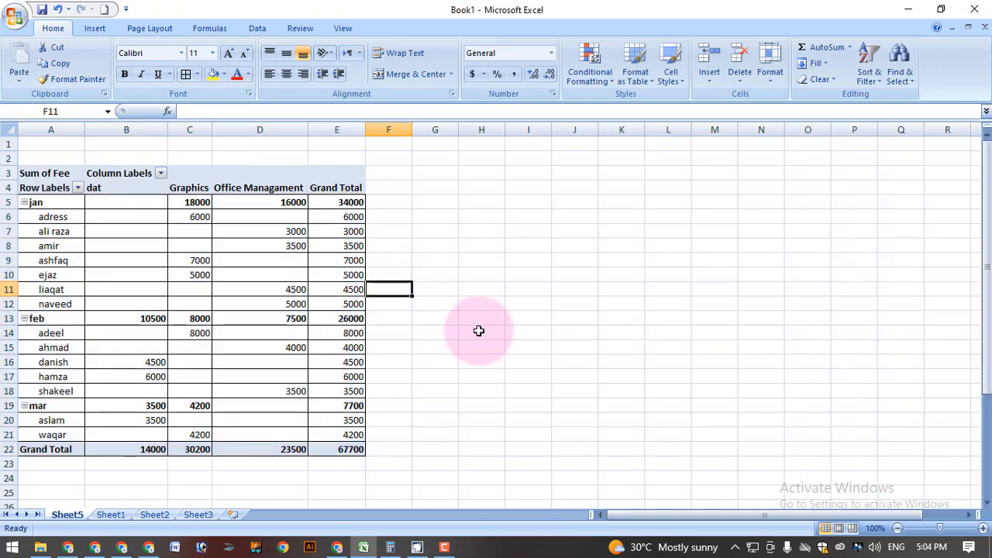
# Apply borders to the PivotTable's header row, A4:E4, from Row Labels through Grand Total.
pyautogui.click(338, 186)
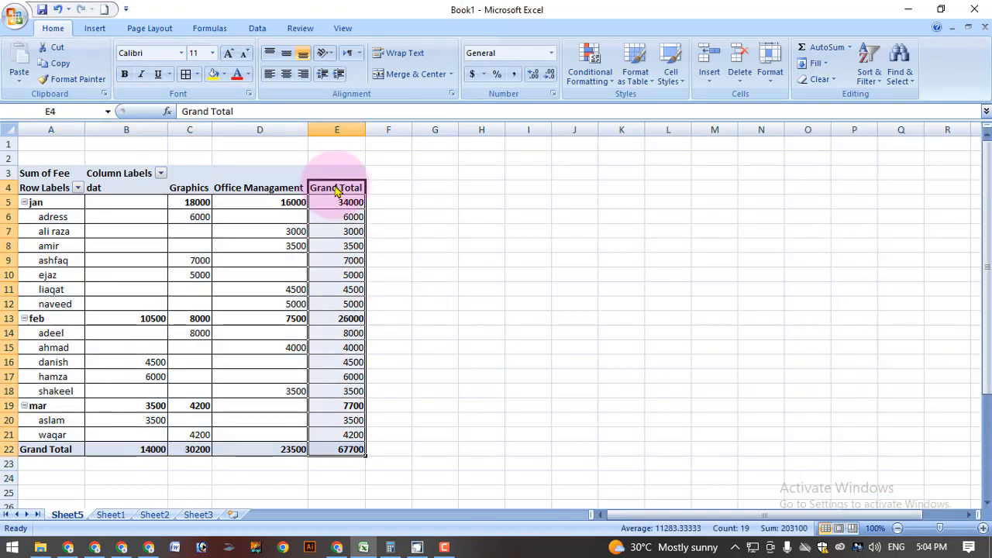
pyautogui.click(342, 189)
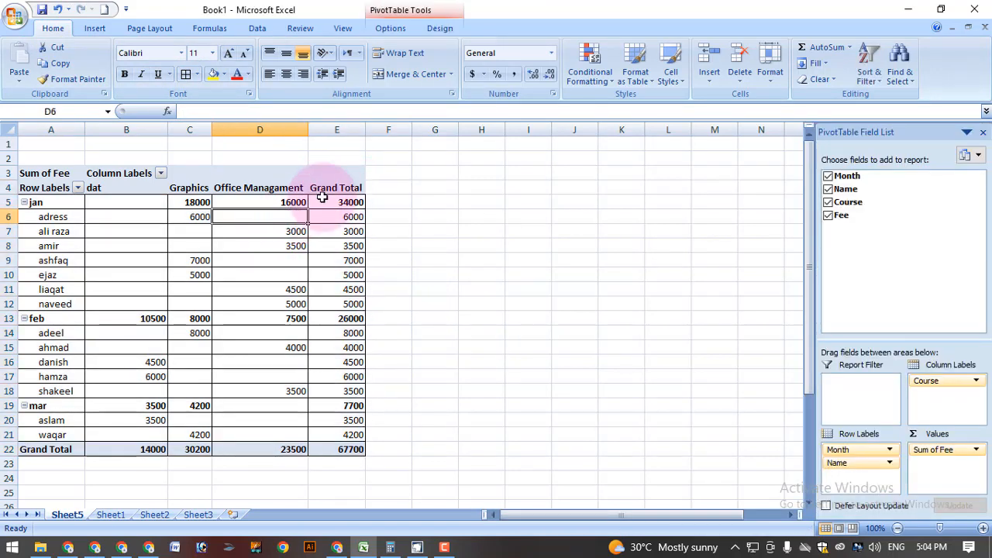
pyautogui.moveTo(265, 191); pyautogui.dragTo(47, 188)
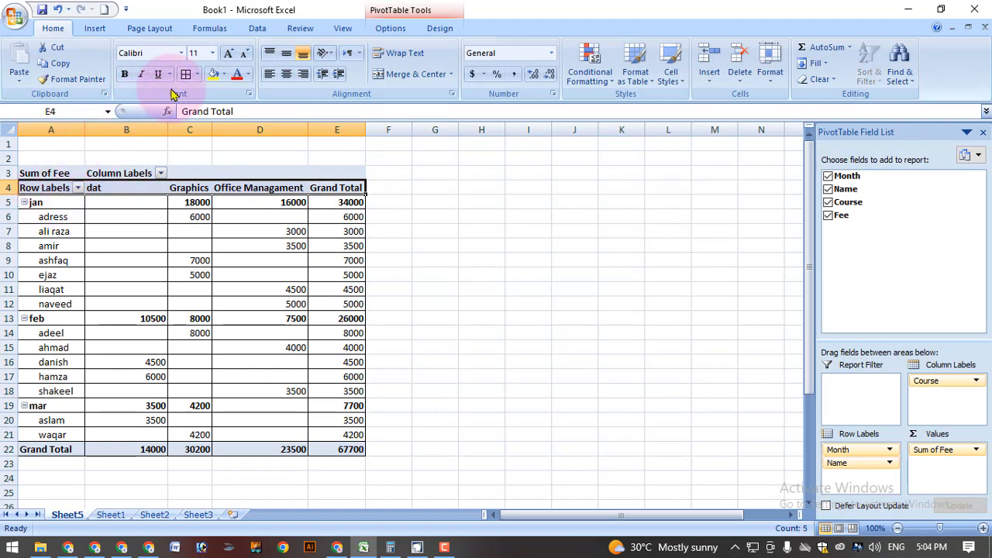
pyautogui.click(570, 275)
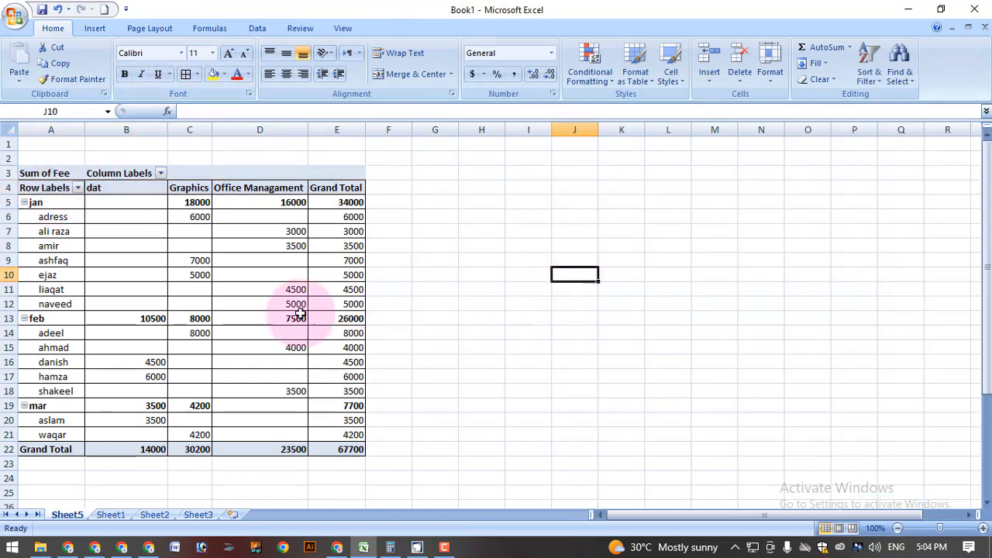
# Examine the jan fees in the dat, Graphics and Office Managament columns, their course subtotals and the month's grand total.
pyautogui.click(215, 249)
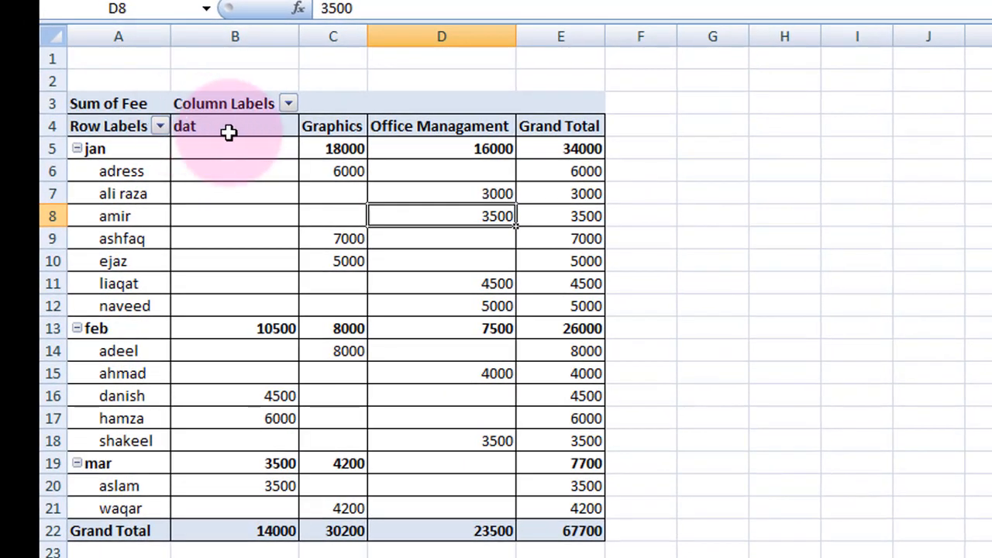
pyautogui.moveTo(263, 151); pyautogui.dragTo(258, 314)
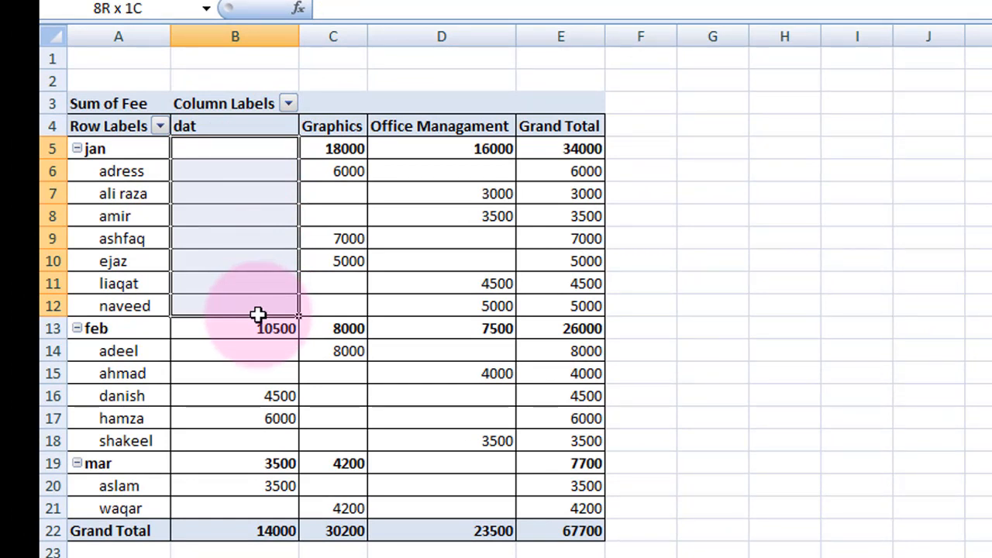
pyautogui.click(254, 307)
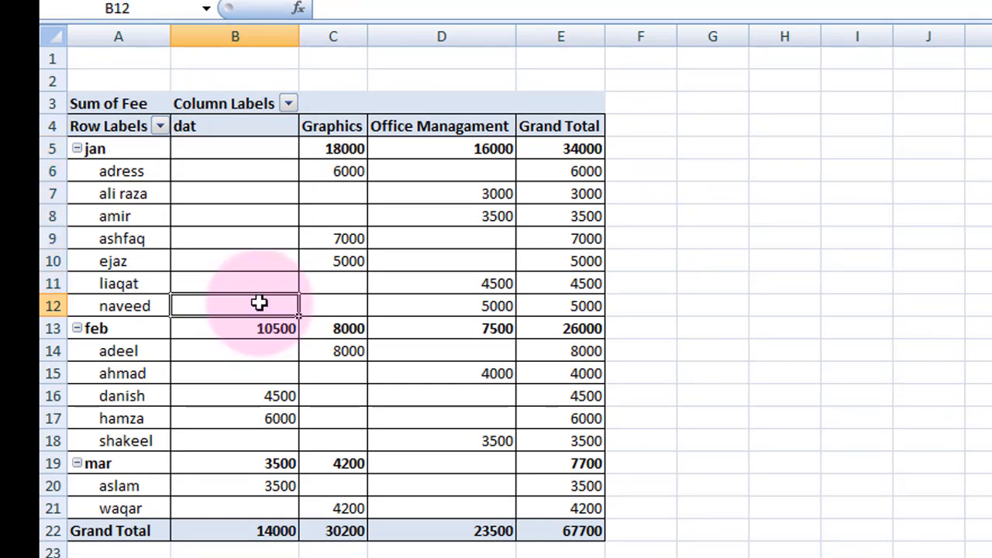
pyautogui.click(347, 172)
pyautogui.click(343, 260)
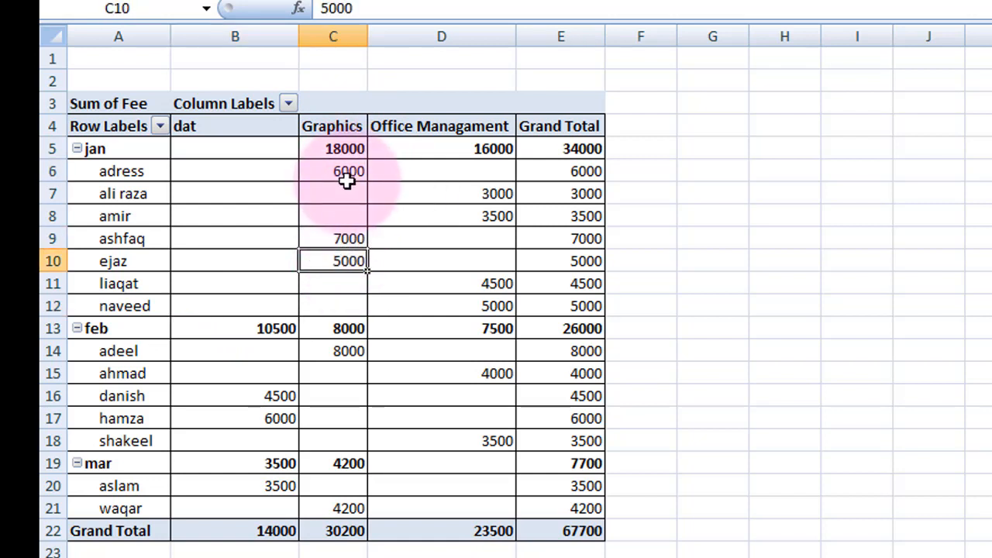
pyautogui.moveTo(346, 172); pyautogui.dragTo(343, 262)
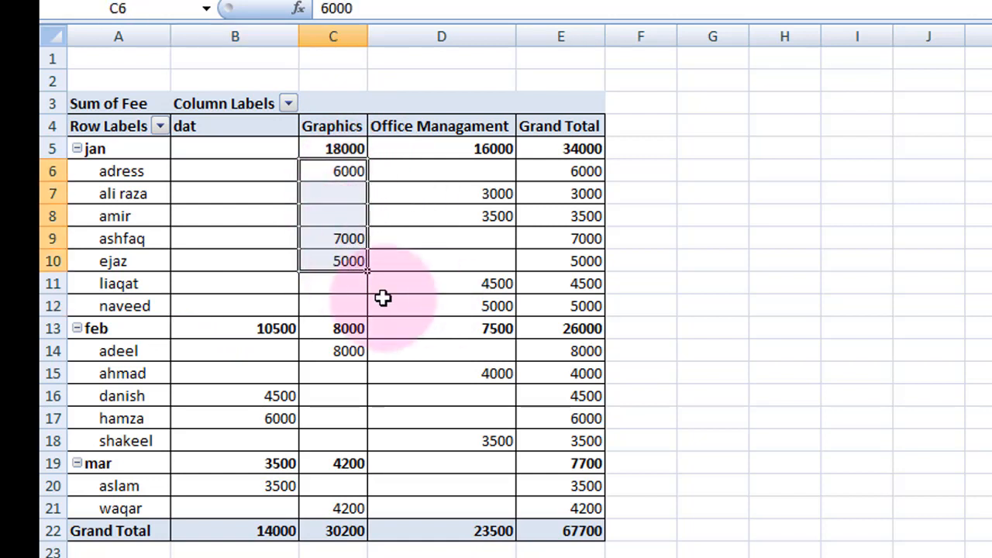
pyautogui.click(333, 149)
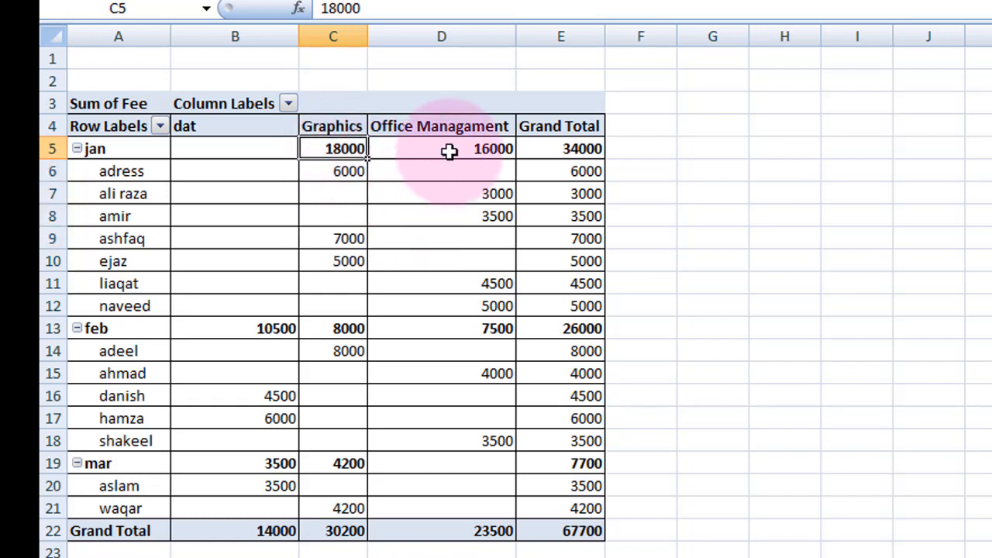
pyautogui.moveTo(471, 307); pyautogui.dragTo(463, 166)
pyautogui.click(480, 147)
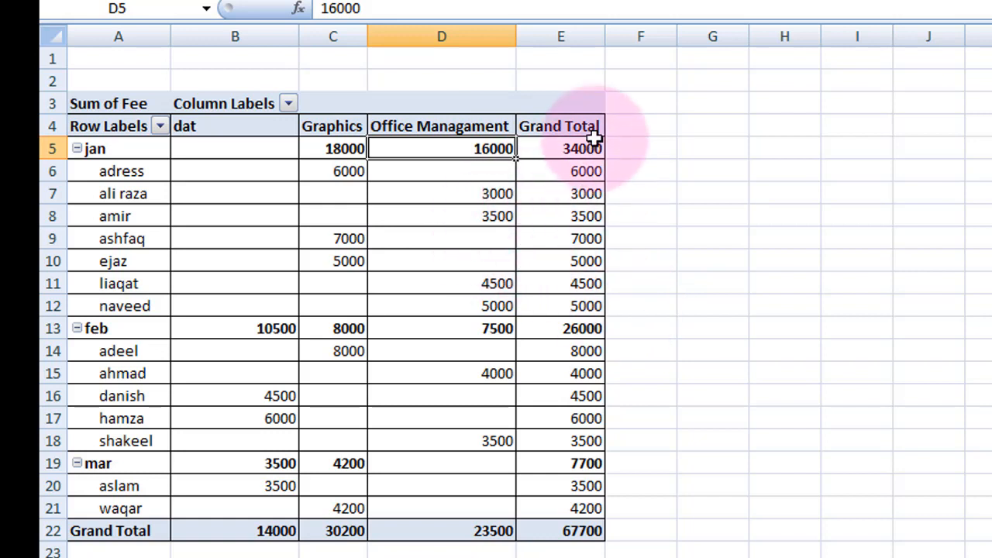
pyautogui.click(592, 152)
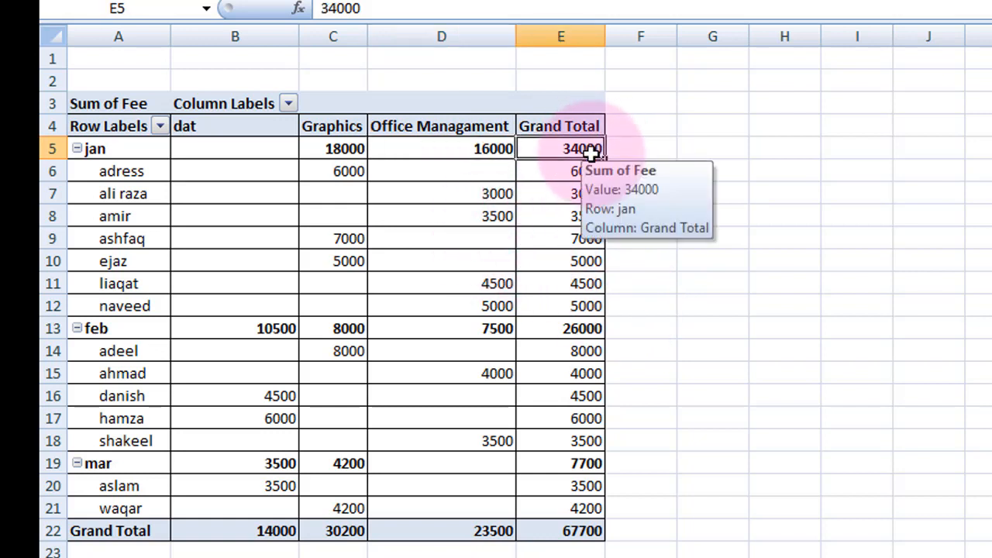
# Examine the first jan student's fee across the courses and row total, and the dat course's subtotals for feb and mar.
pyautogui.click(235, 171)
pyautogui.click(333, 172)
pyautogui.click(416, 173)
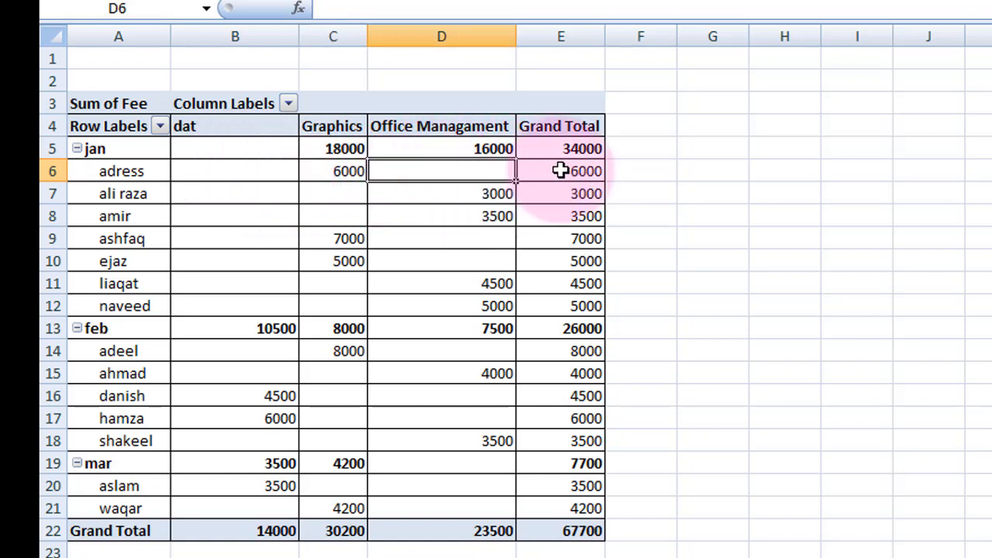
pyautogui.moveTo(565, 184)
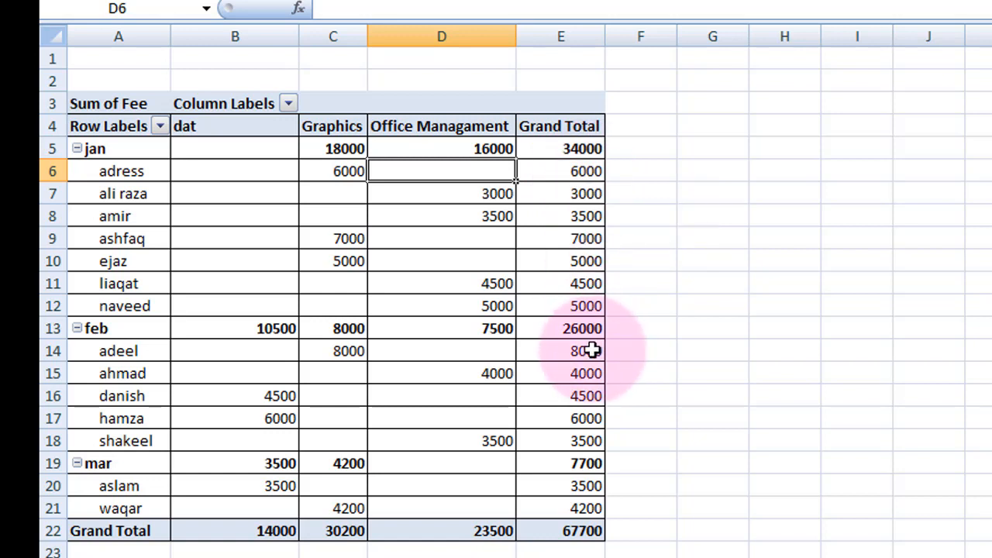
pyautogui.moveTo(592, 350)
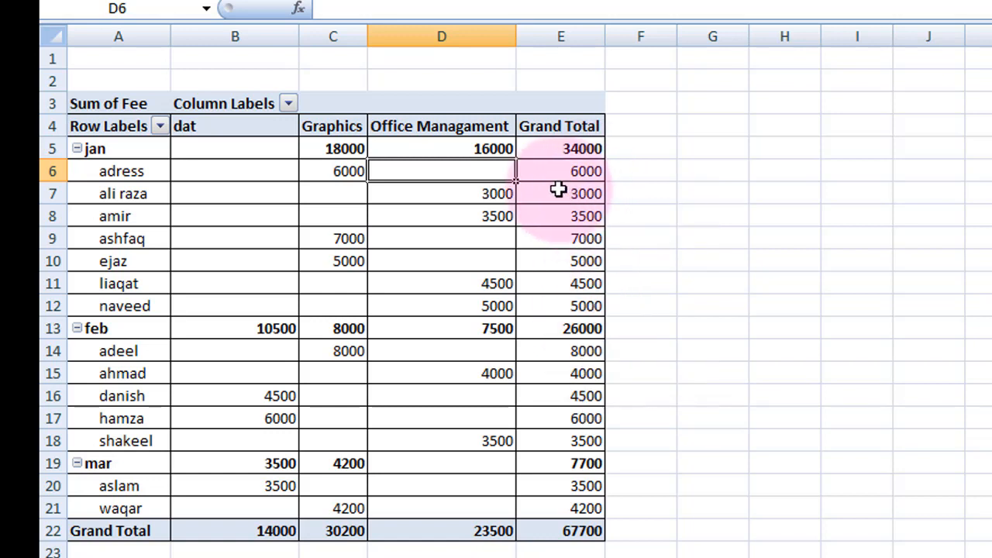
pyautogui.click(341, 174)
pyautogui.click(564, 175)
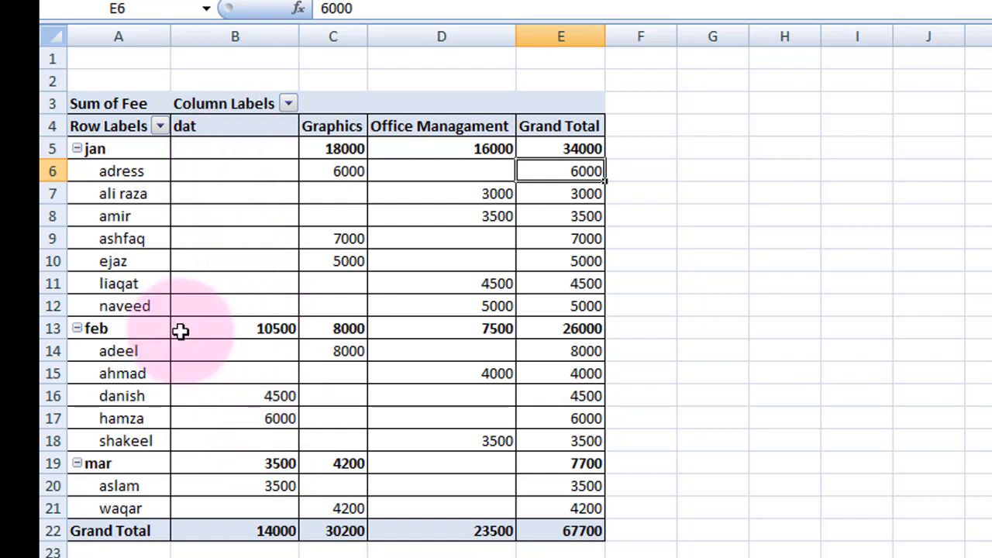
pyautogui.click(263, 331)
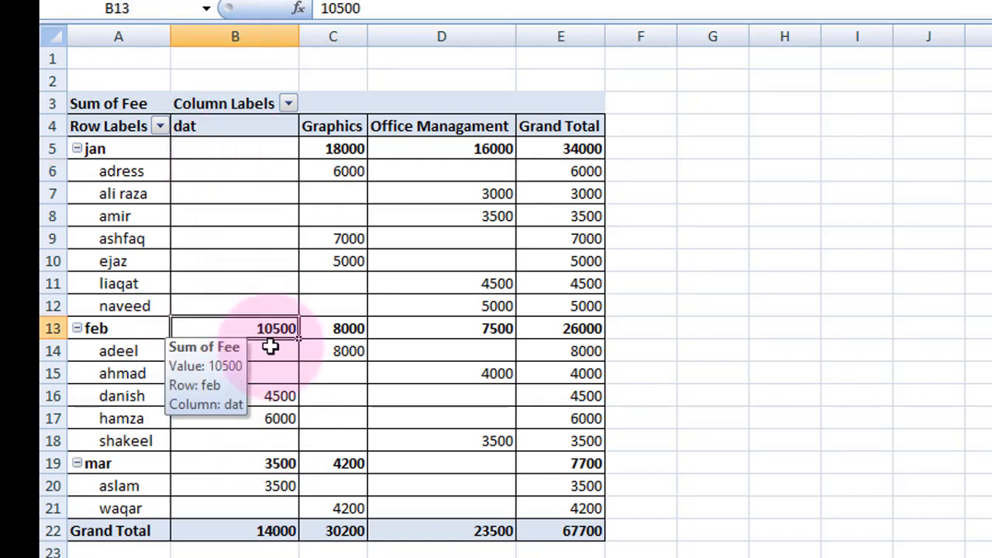
pyautogui.click(283, 463)
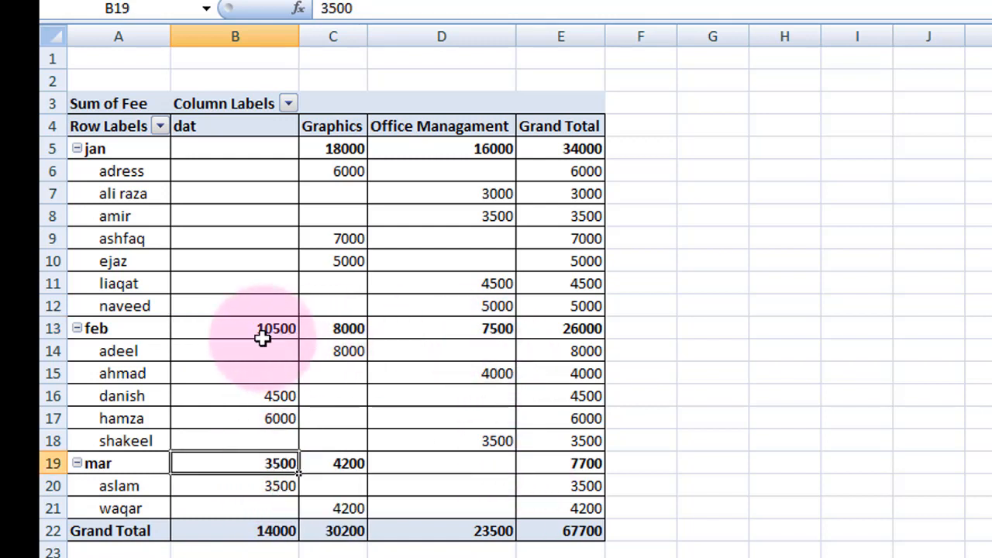
# Collapse the jan group in the row labels and expand it again.
pyautogui.click(70, 329)
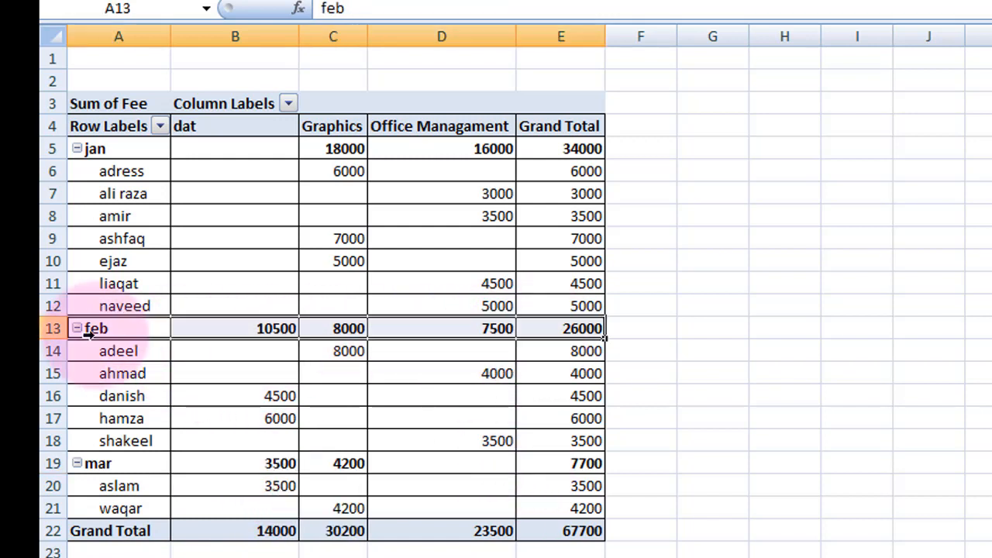
pyautogui.click(78, 148)
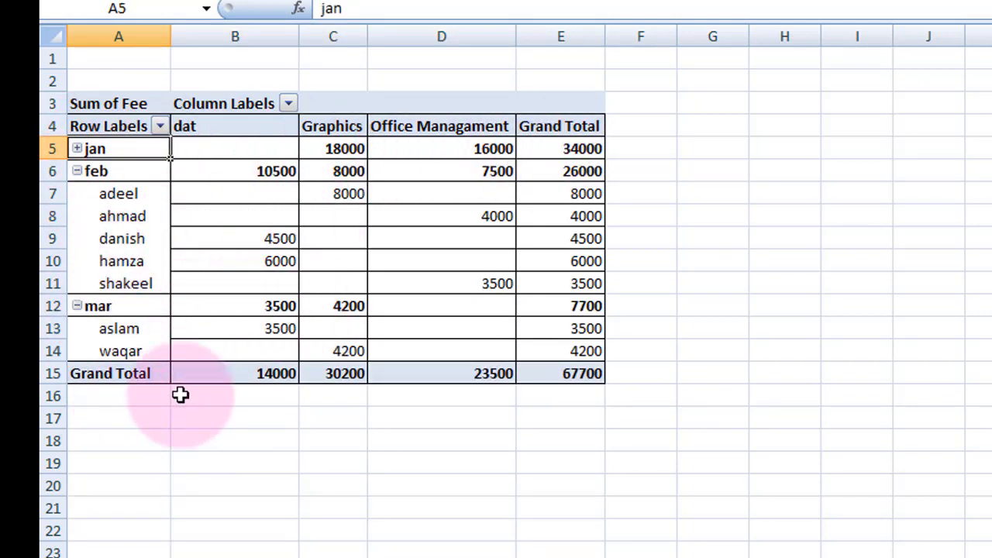
pyautogui.click(80, 148)
pyautogui.click(78, 149)
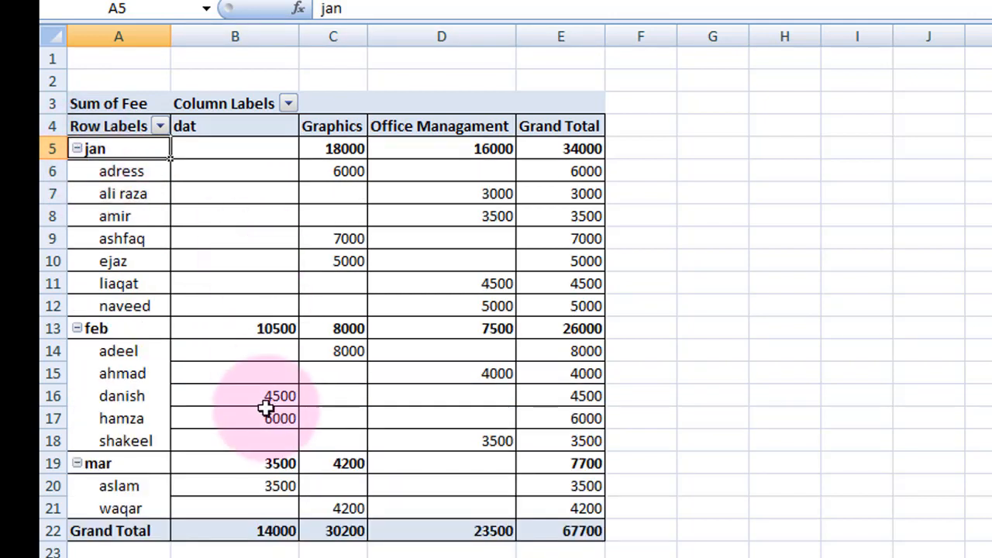
# Examine the course headings, the Grand Total column and the Grand Total row, including the overall fee total.
pyautogui.click(589, 529)
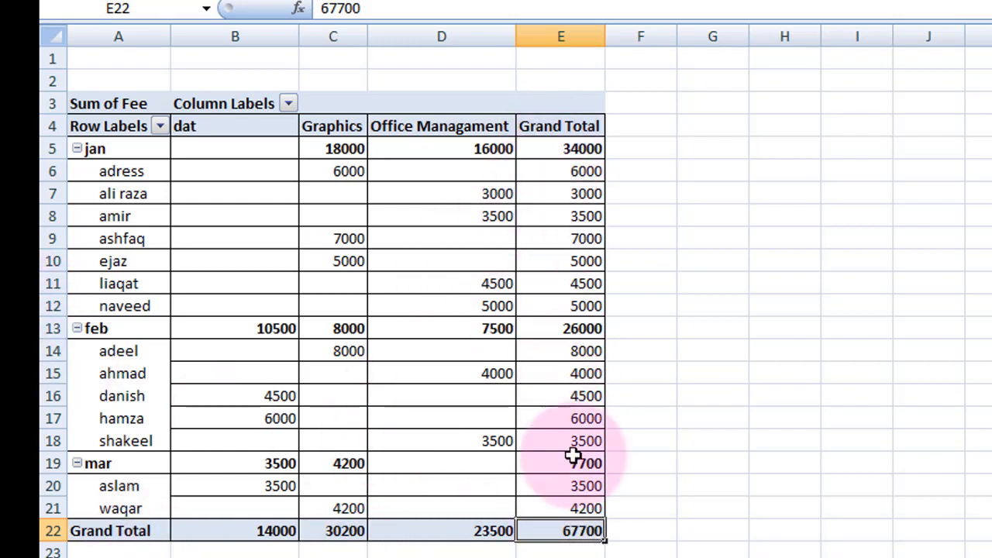
pyautogui.click(240, 126)
pyautogui.click(341, 133)
pyautogui.click(434, 152)
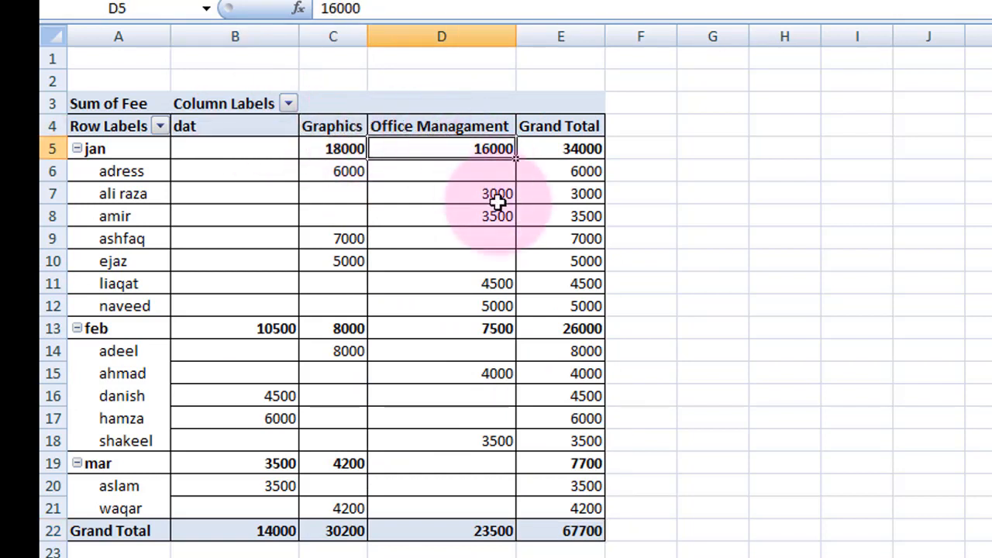
pyautogui.click(557, 128)
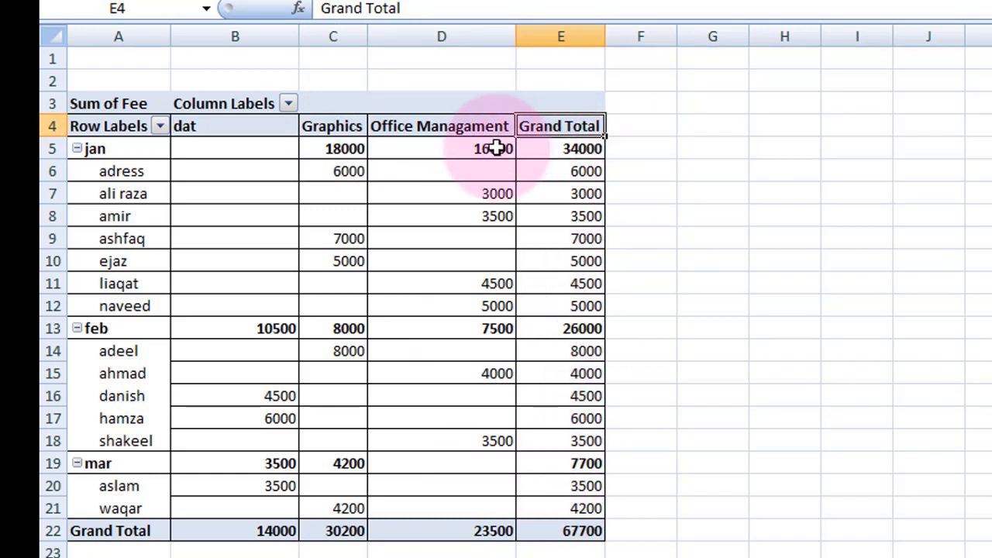
pyautogui.moveTo(558, 148); pyautogui.dragTo(582, 240)
pyautogui.moveTo(83, 531); pyautogui.dragTo(573, 527)
pyautogui.click(571, 531)
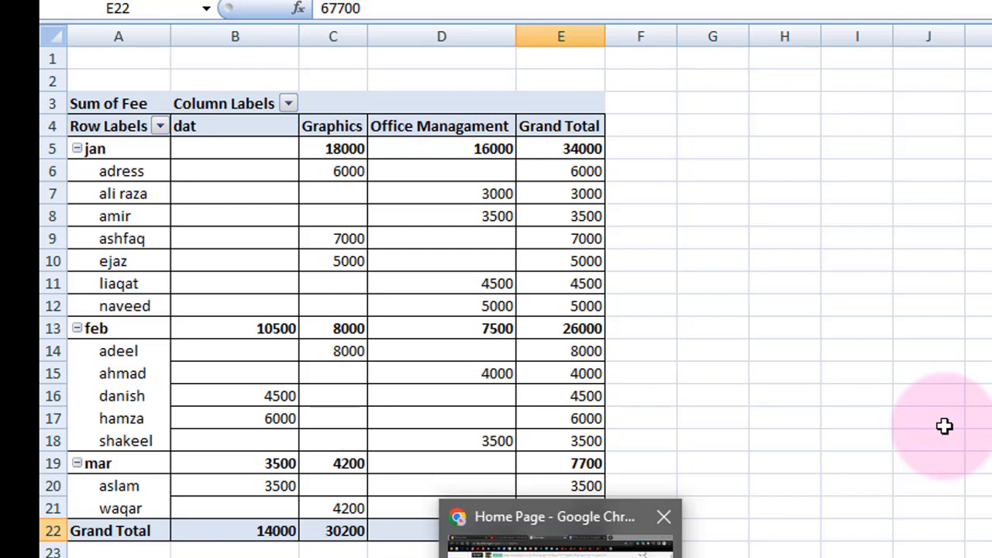
pyautogui.click(855, 422)
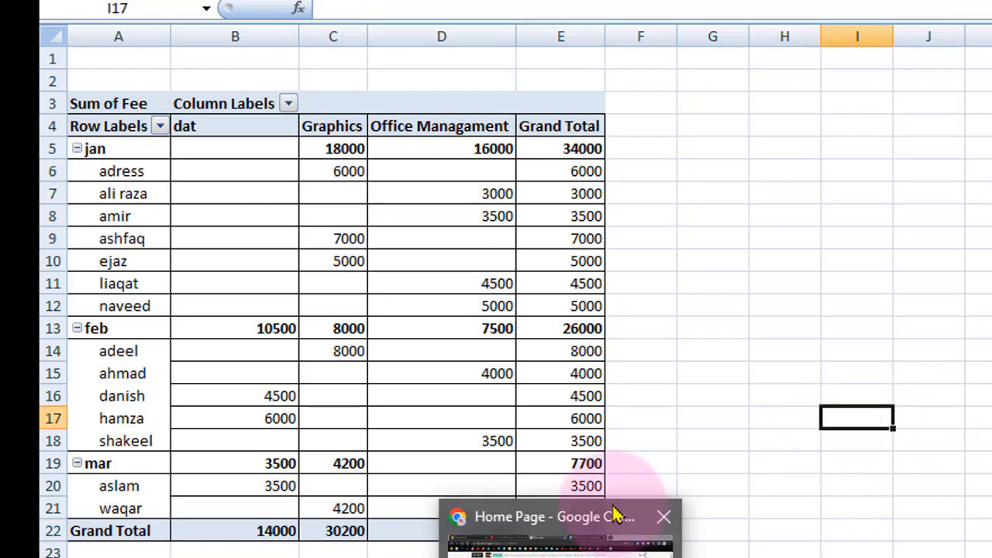
pyautogui.click(503, 260)
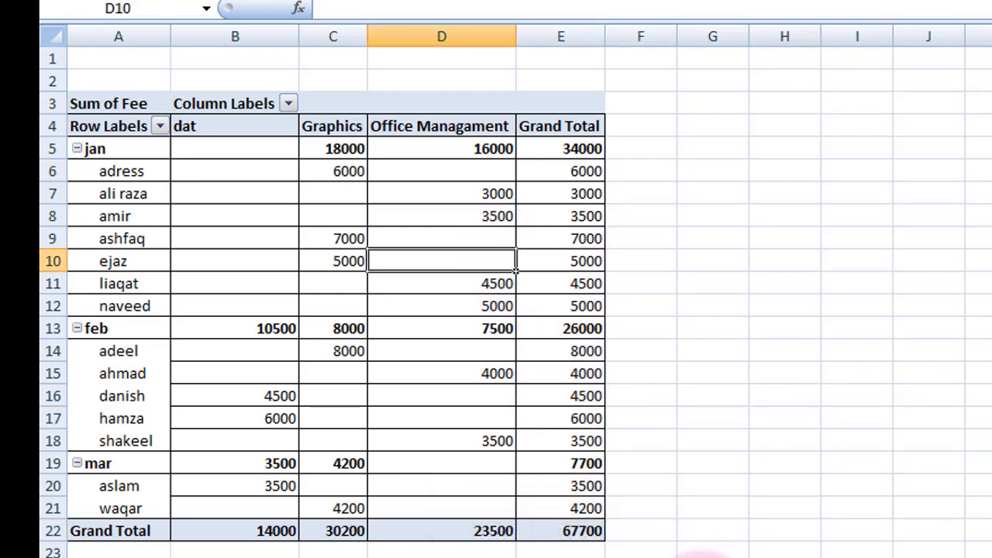
pyautogui.moveTo(561, 556)
pyautogui.click(850, 556)
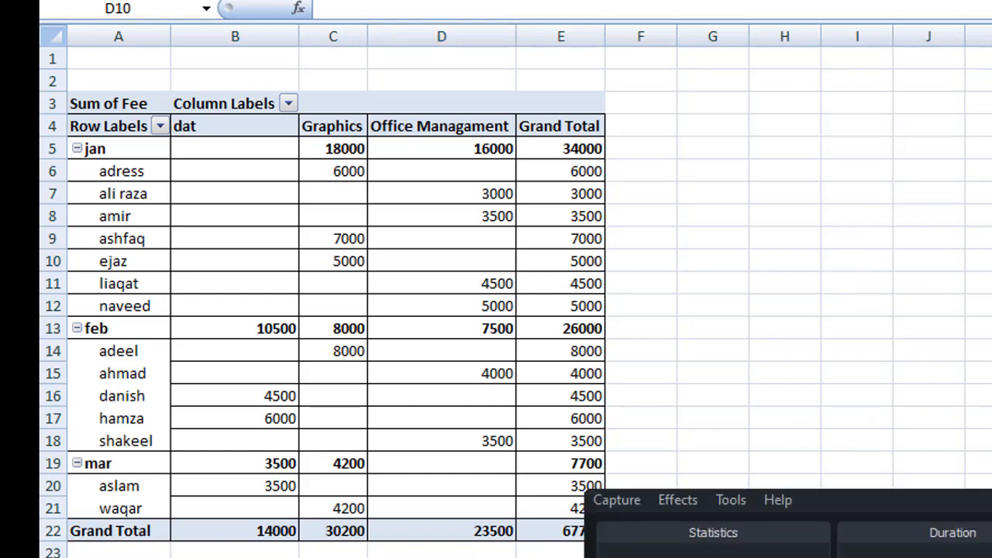